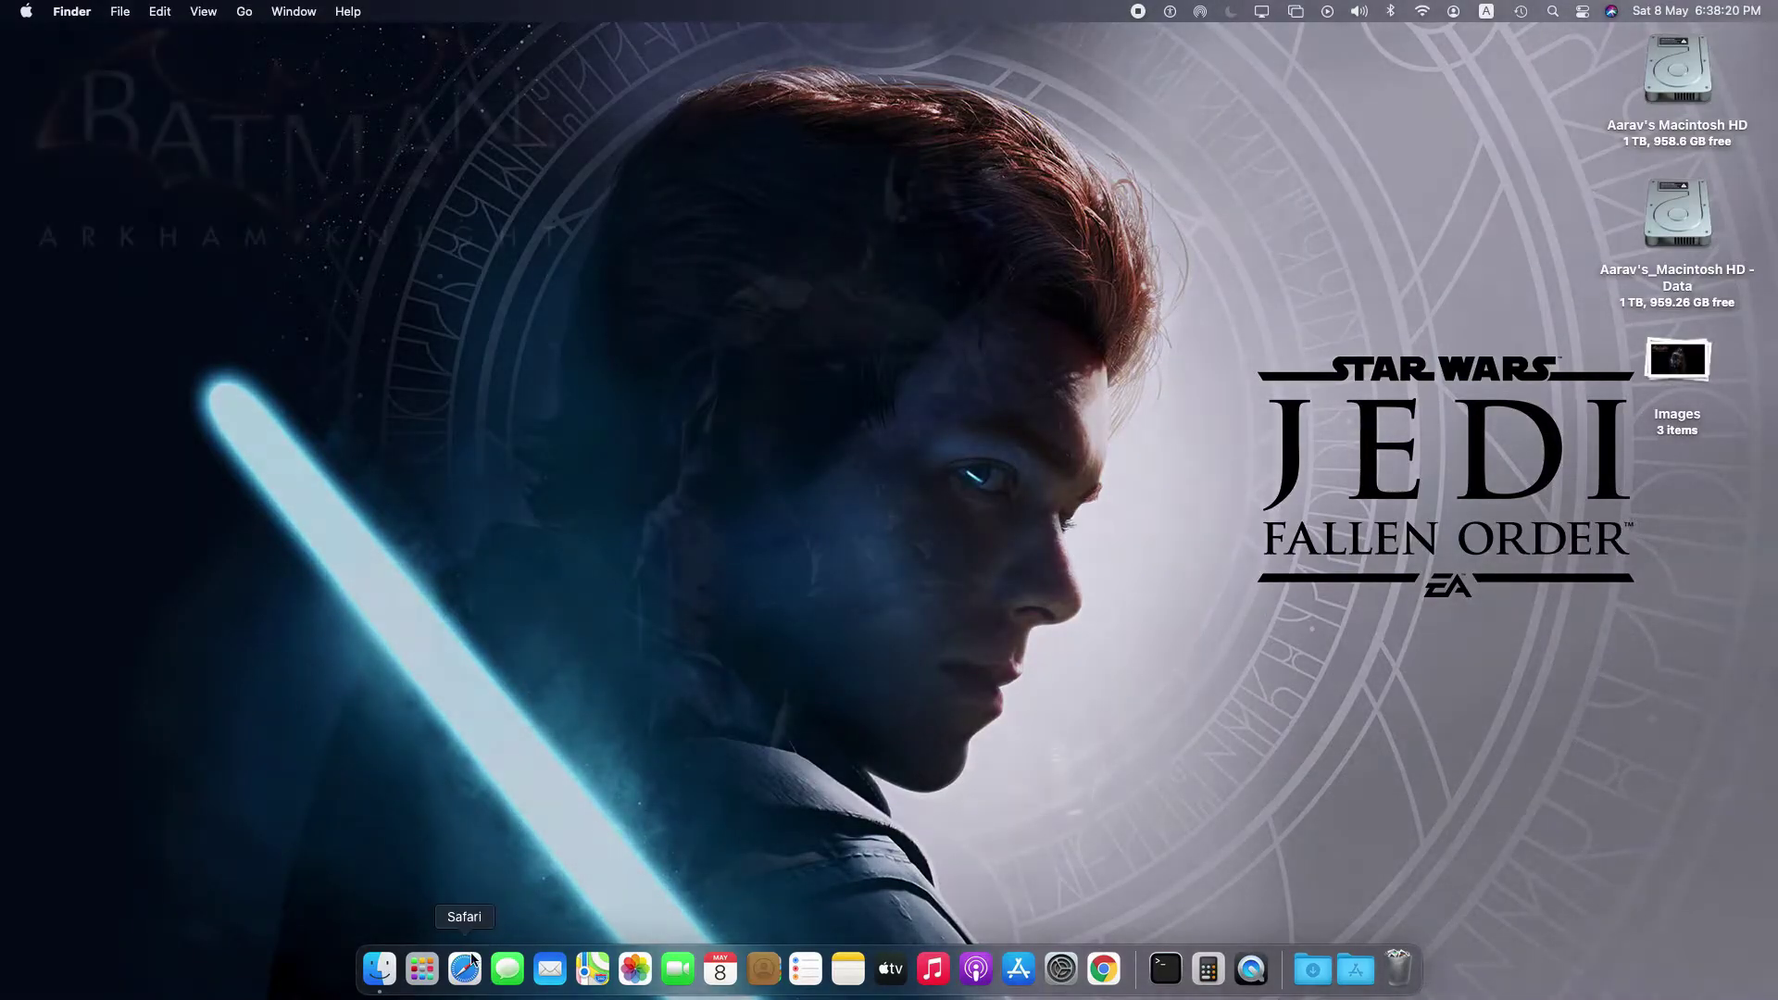
# Step: Launch Safari from the Dock to show its start page of favourites
pyautogui.click(466, 969)
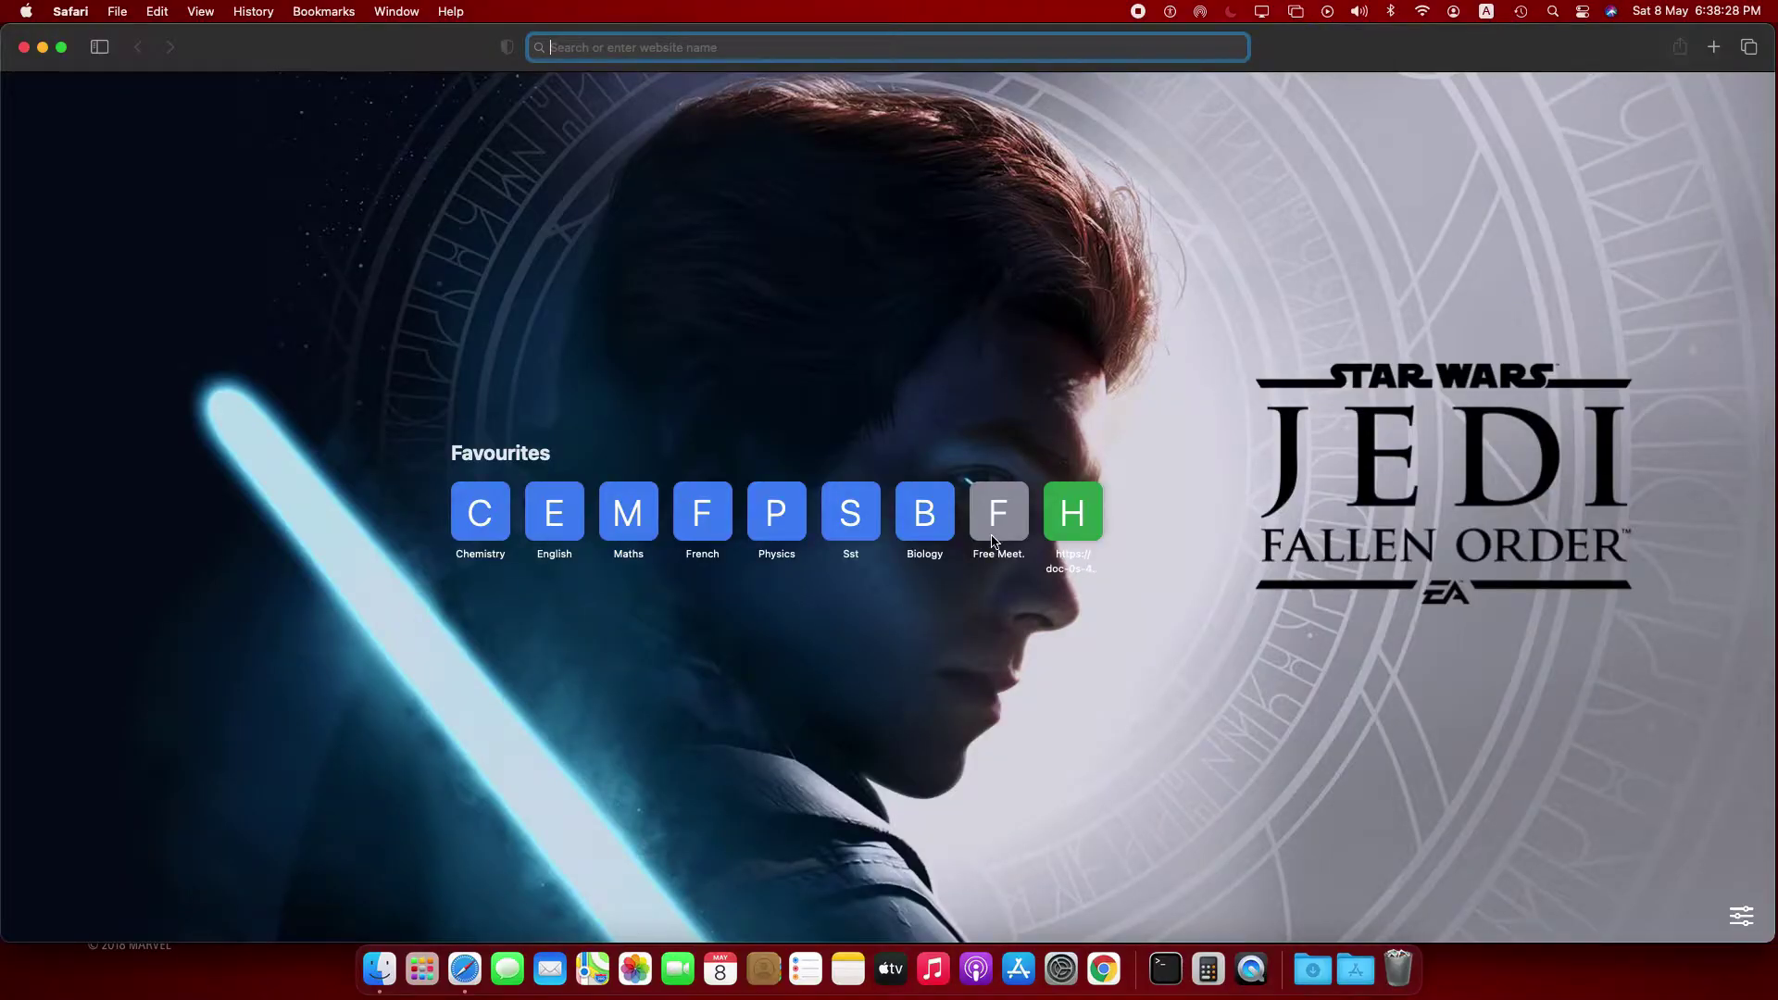
# Step: Load Meet from the Free Meet favourite, allow camera and microphone, then try background effects
pyautogui.click(996, 512)
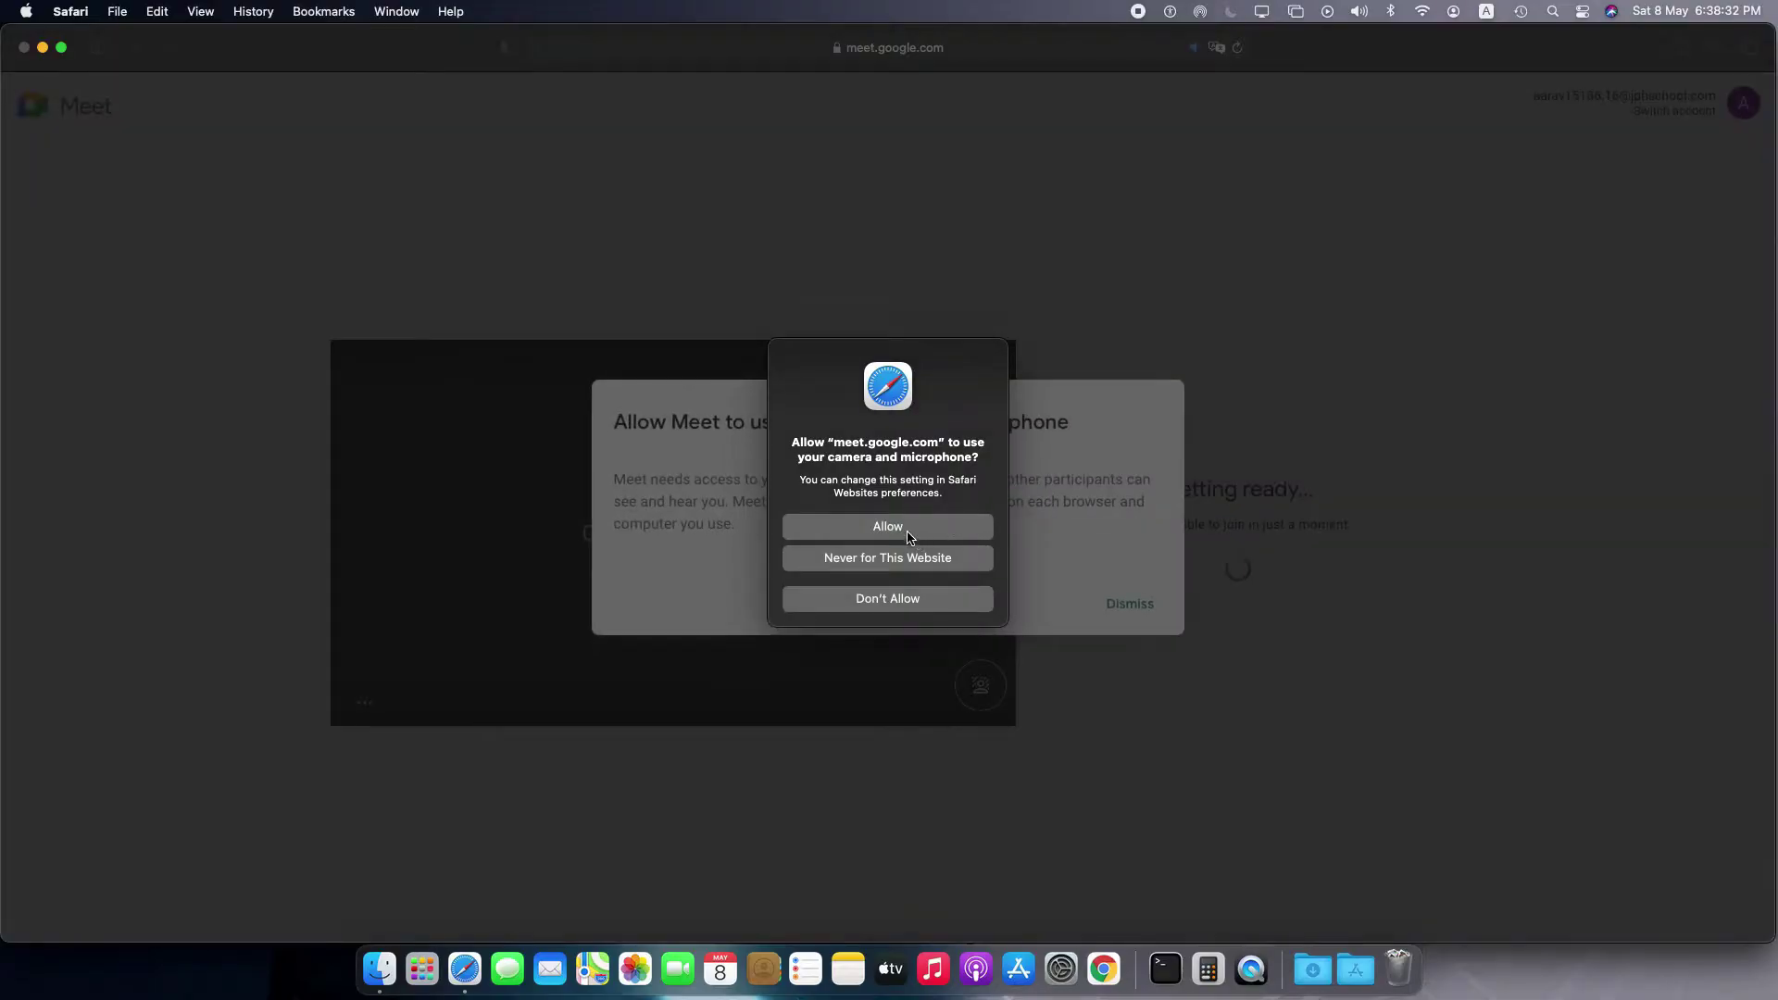
pyautogui.click(901, 527)
pyautogui.click(1127, 604)
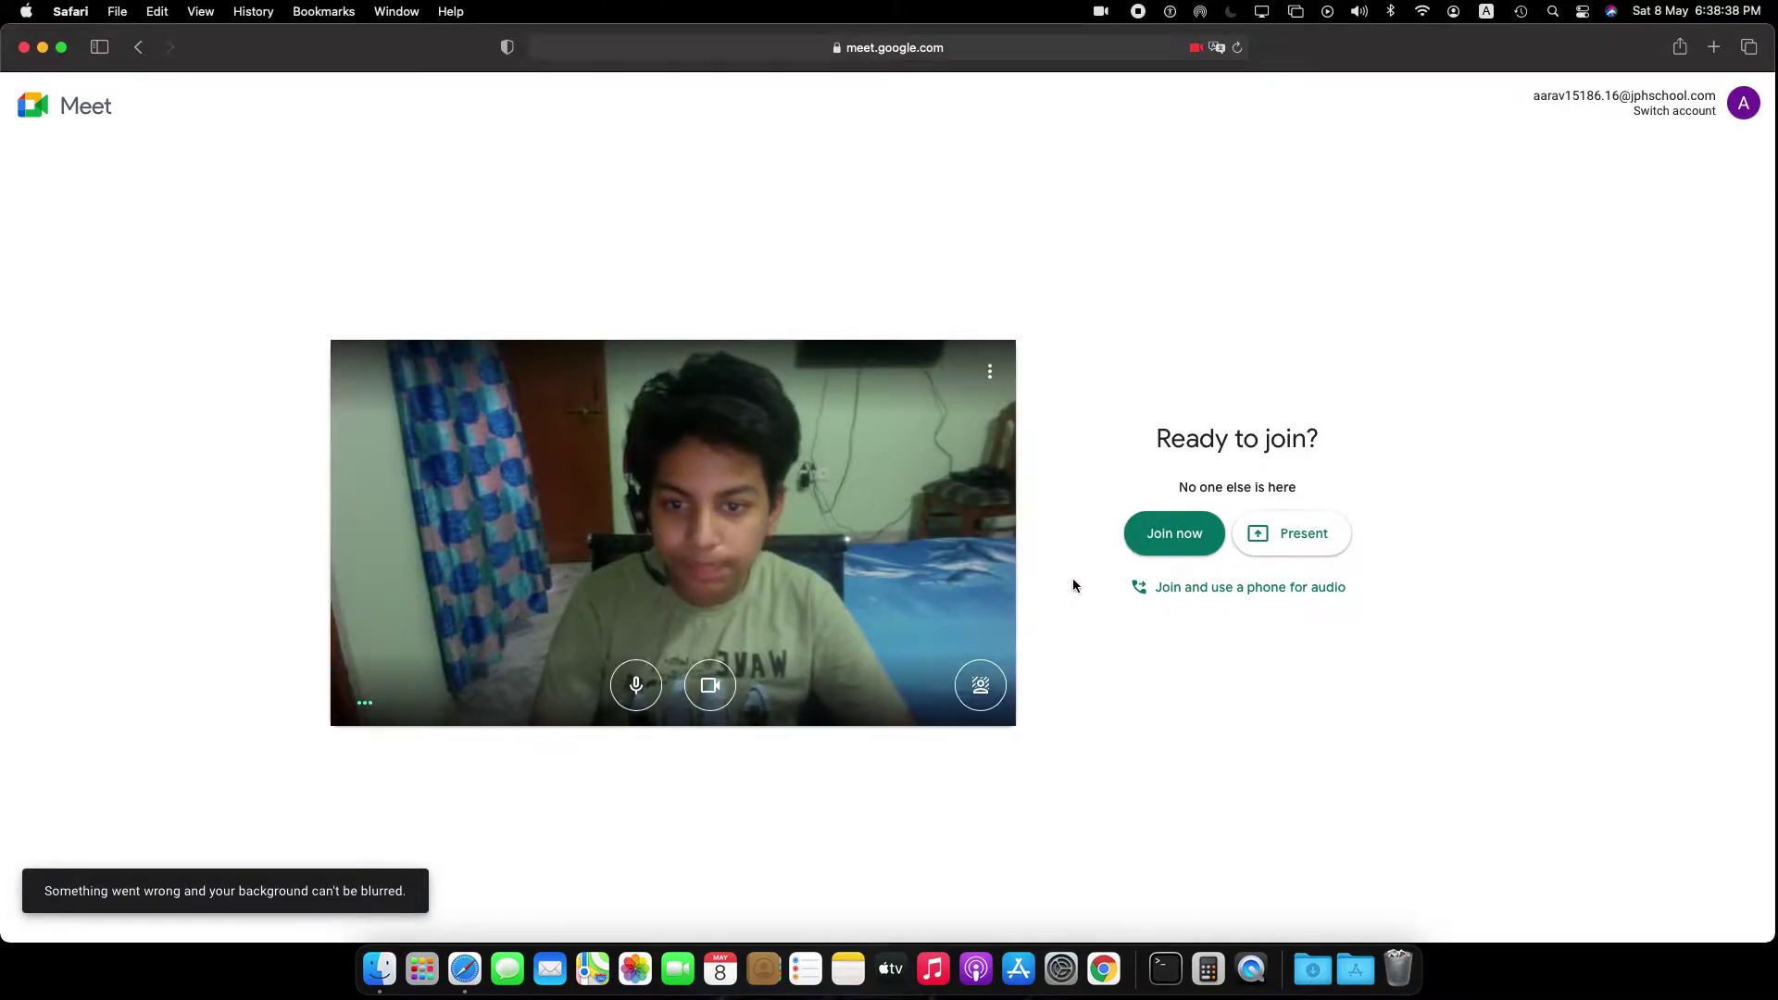
pyautogui.click(989, 691)
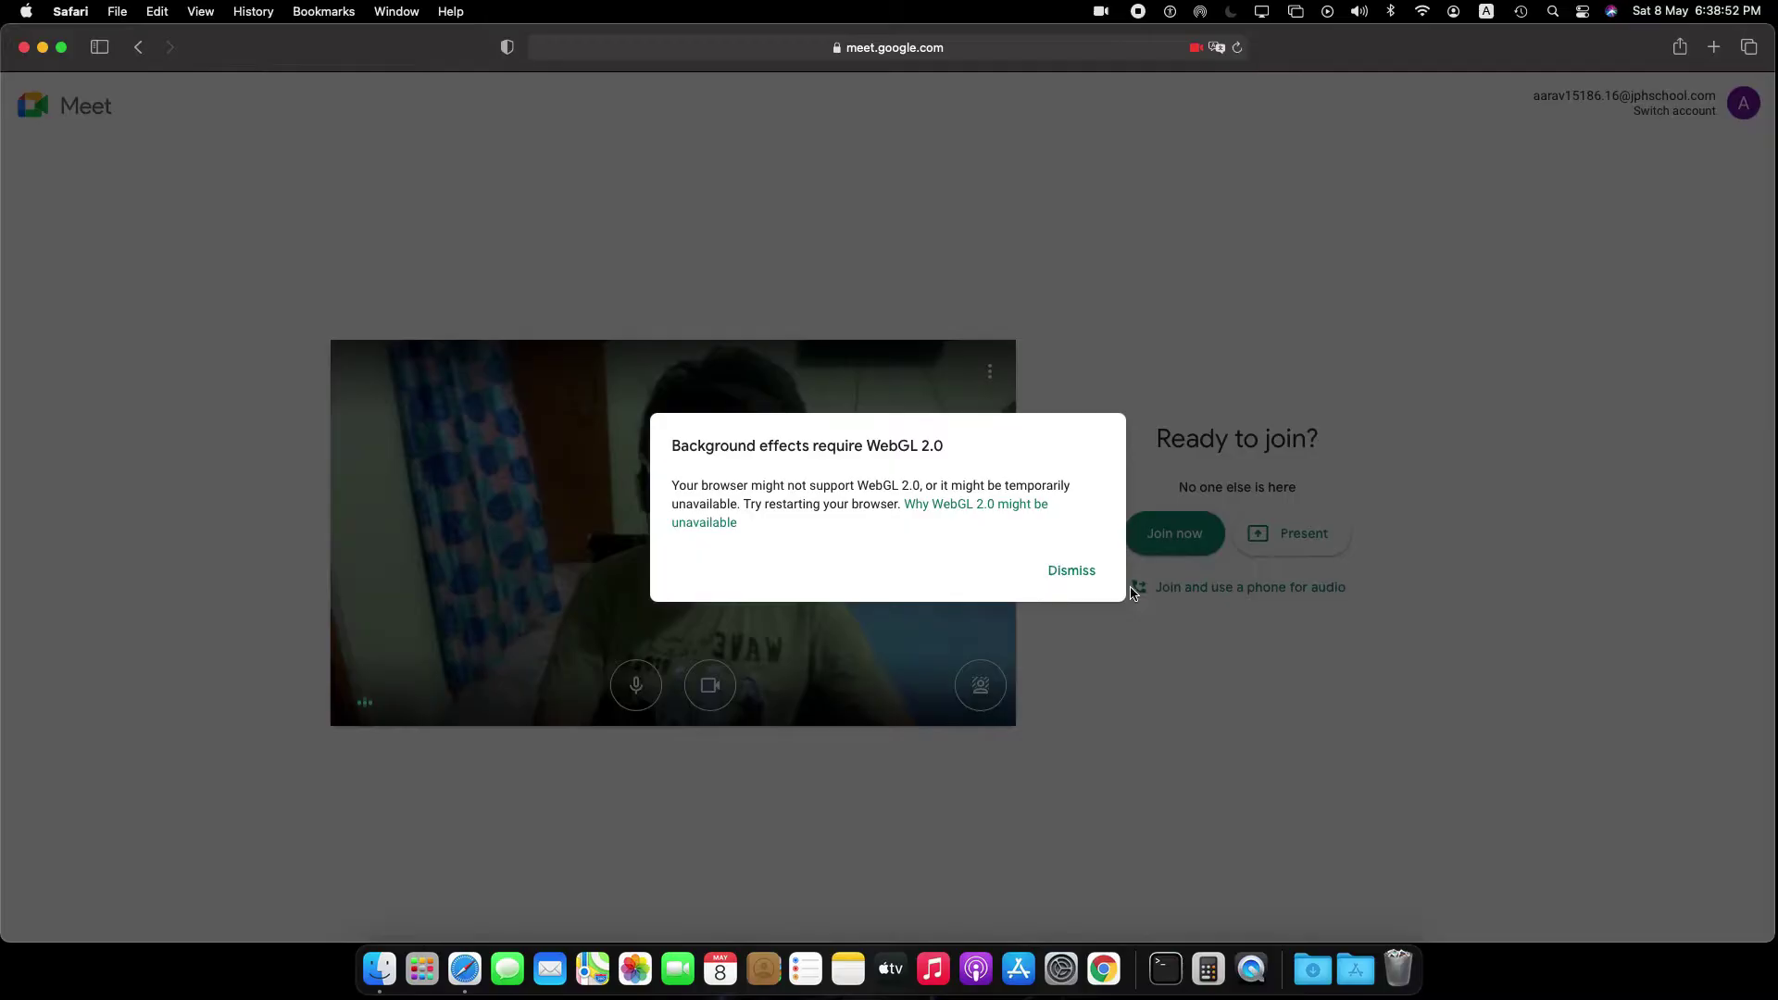
# Step: Dismiss the WebGL 2.0 warning and check WebGL support on get.webgl.org in a temporary tab
pyautogui.click(1083, 570)
pyautogui.press('super+t')
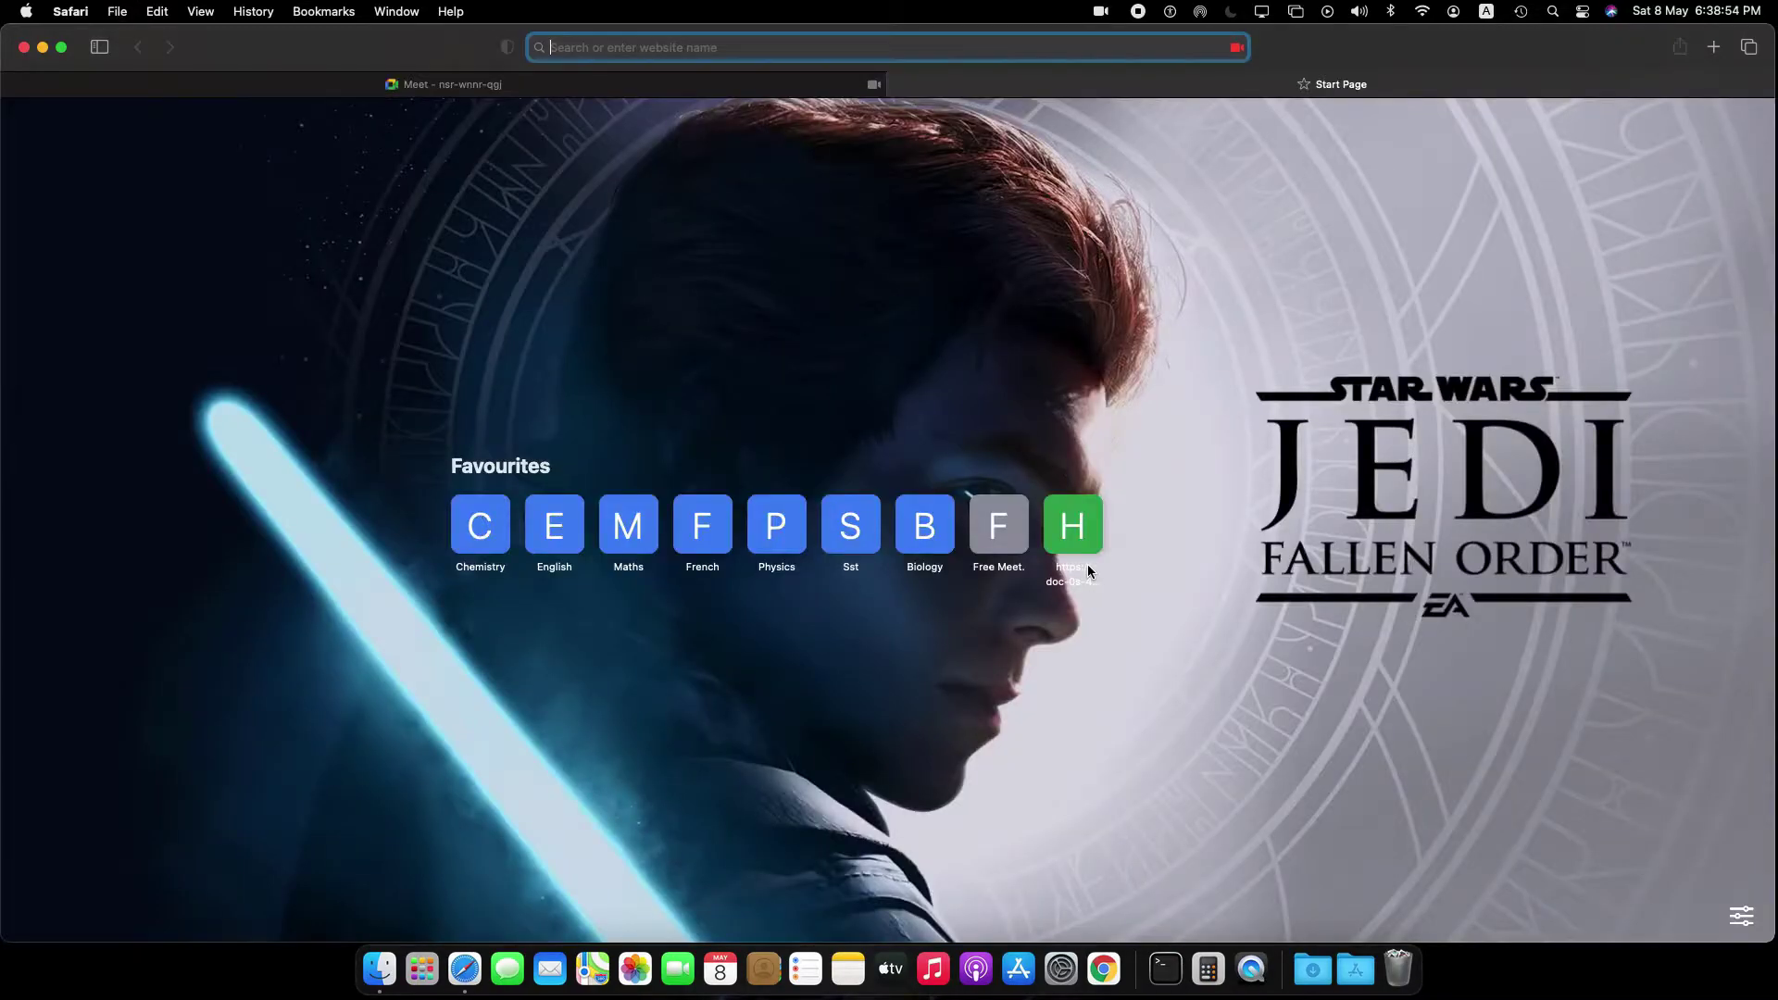
pyautogui.write('get.webgl.org')
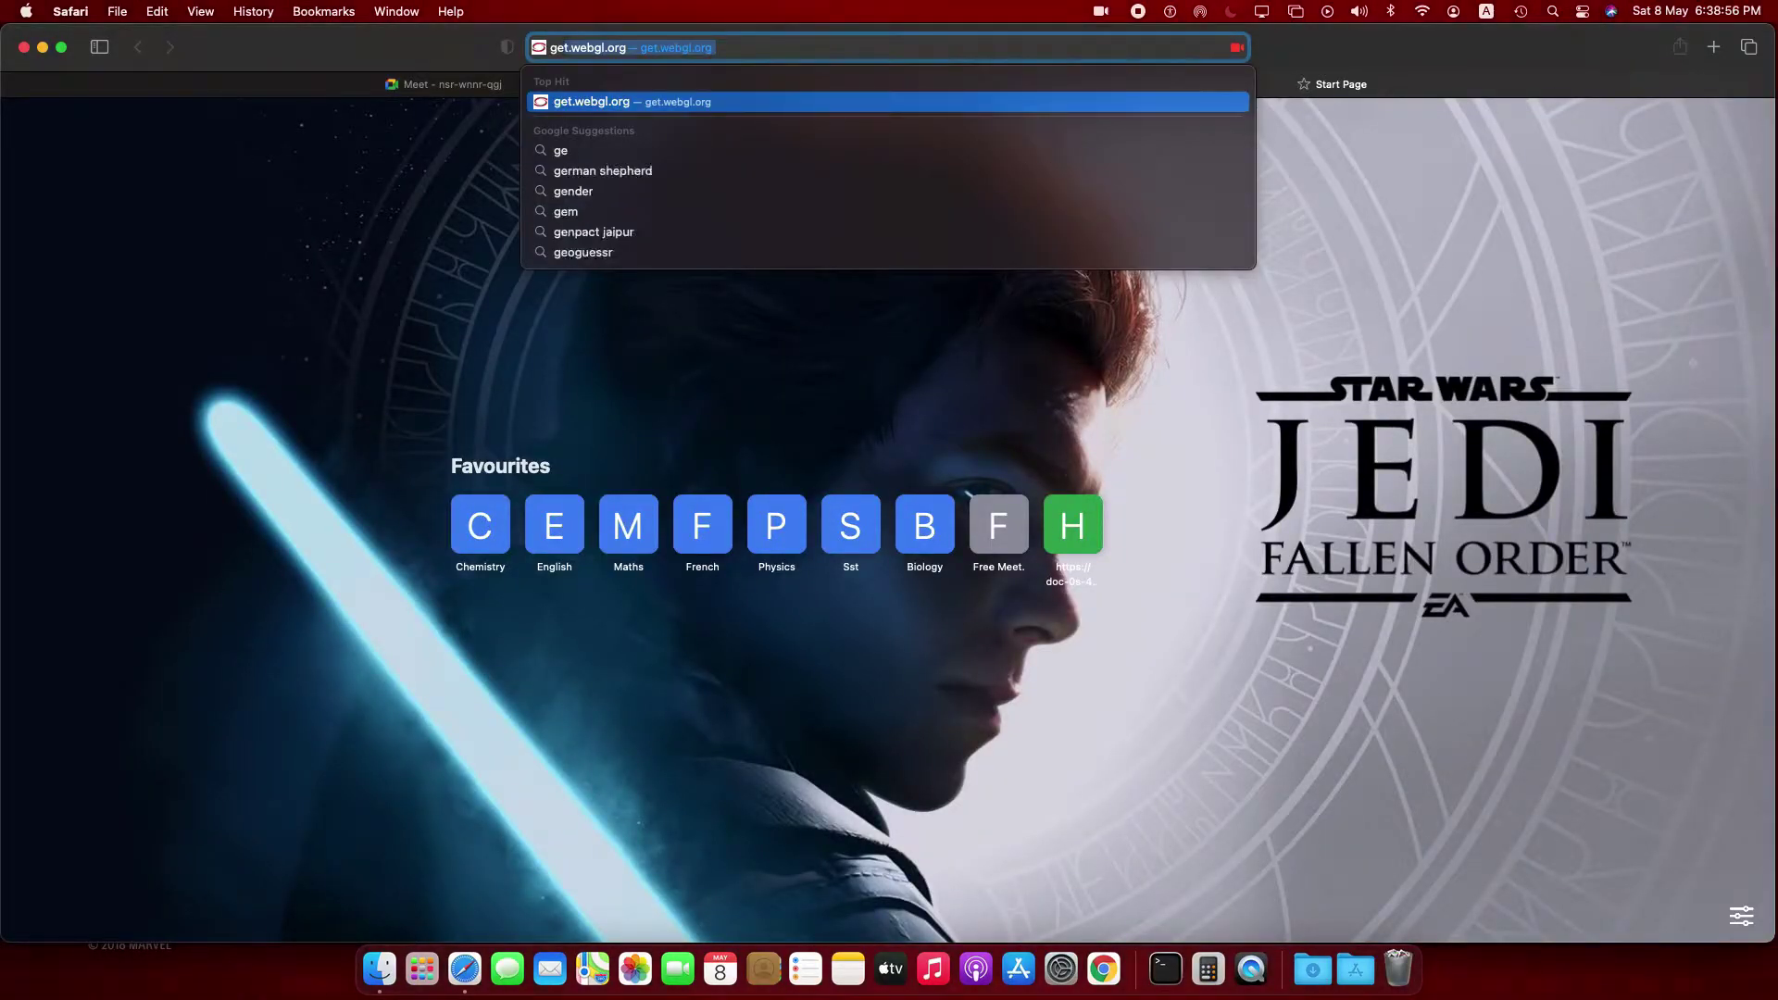
pyautogui.press('Return')
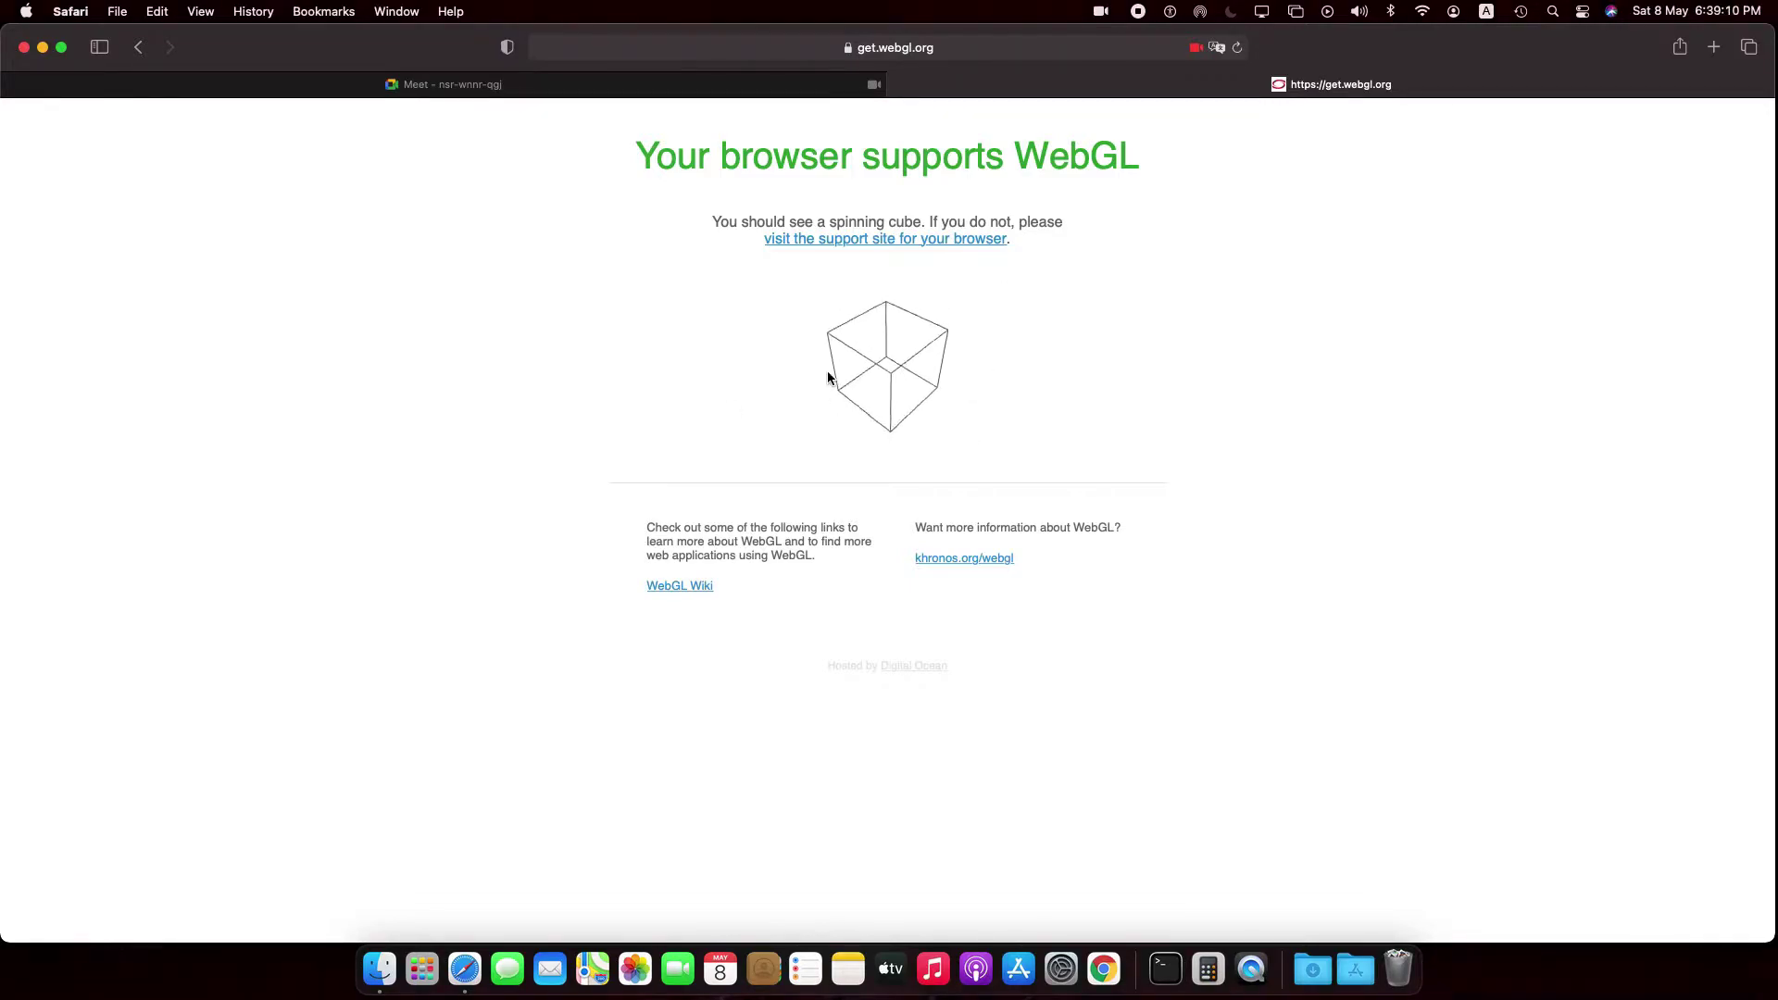
pyautogui.press('cmd+w')
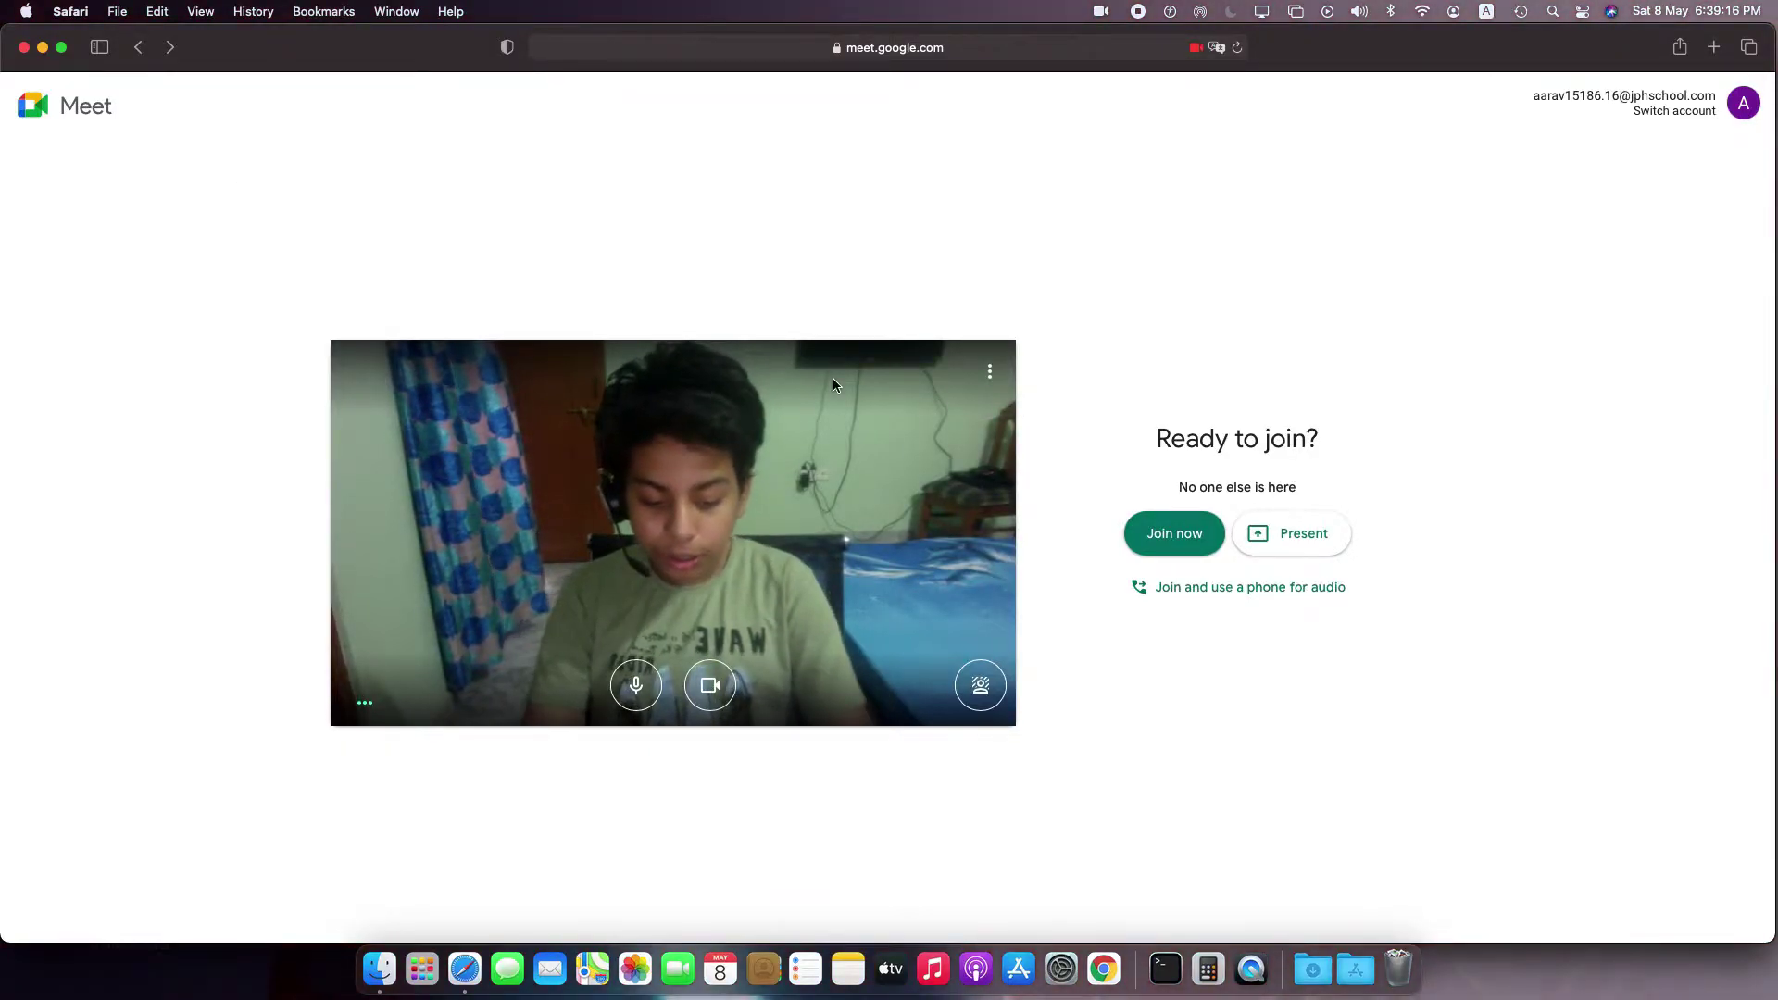
# Step: Tick Show Develop menu in menu bar in Safari's Advanced preferences and close the window
pyautogui.press('super+comma')
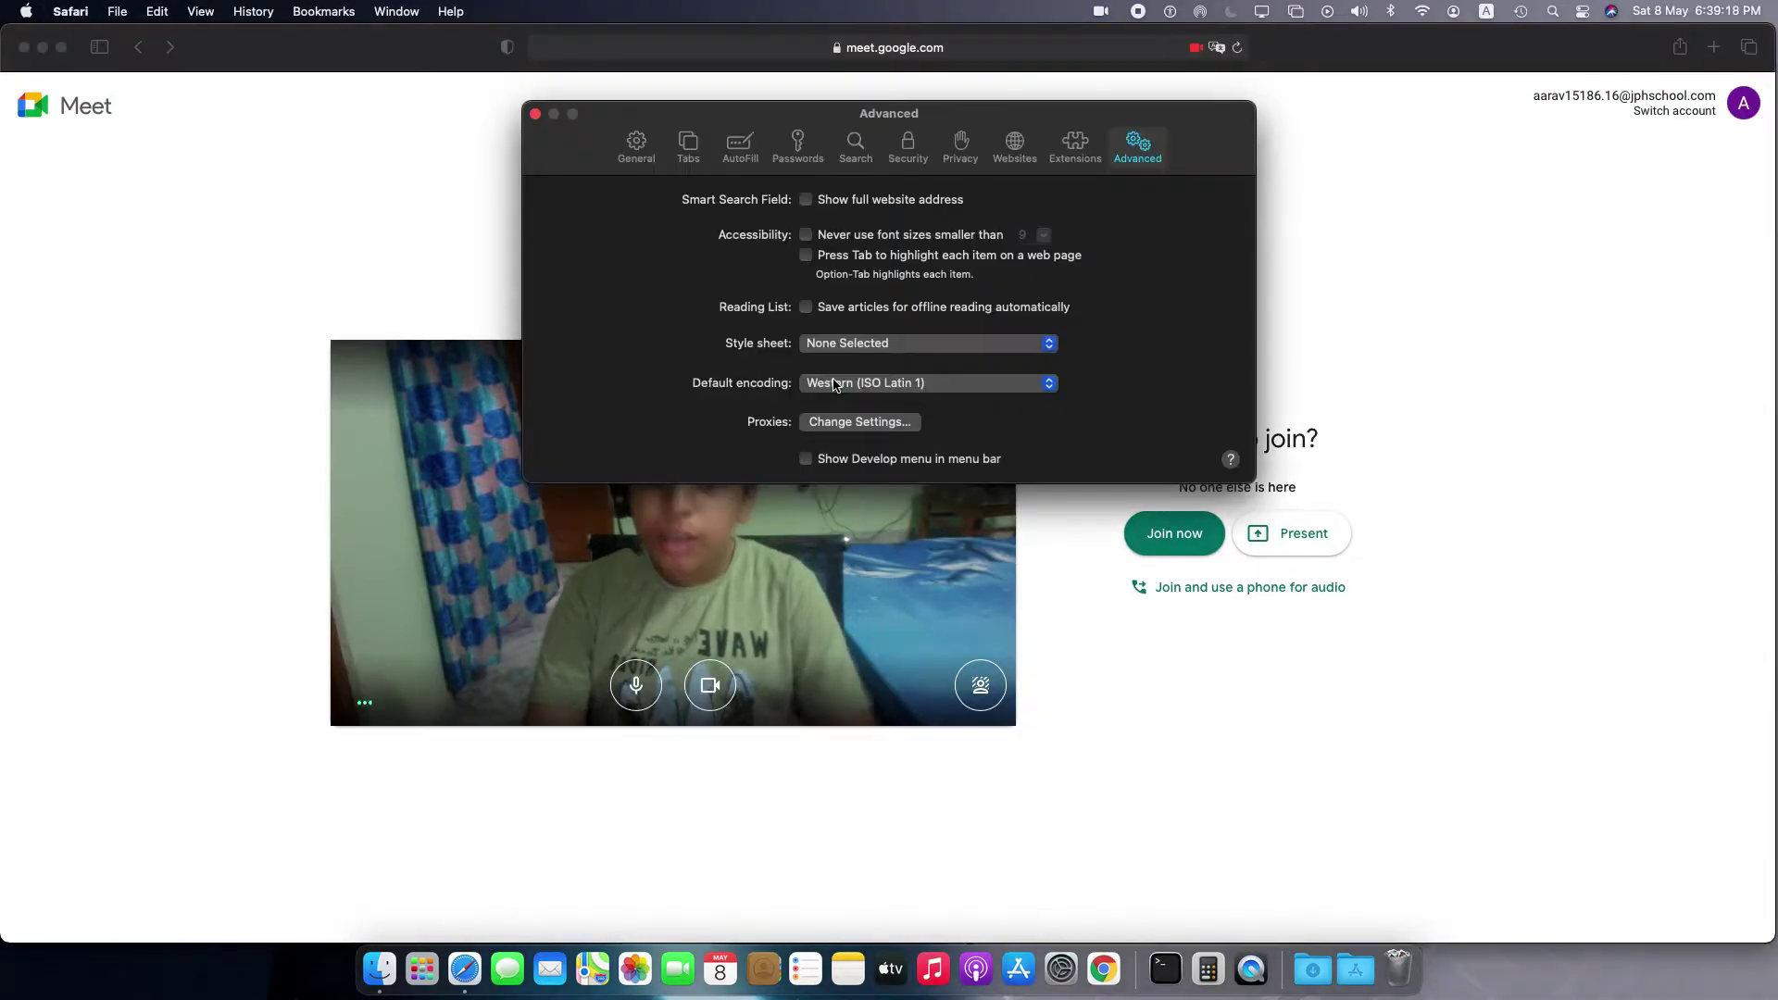
pyautogui.click(73, 11)
pyautogui.click(96, 90)
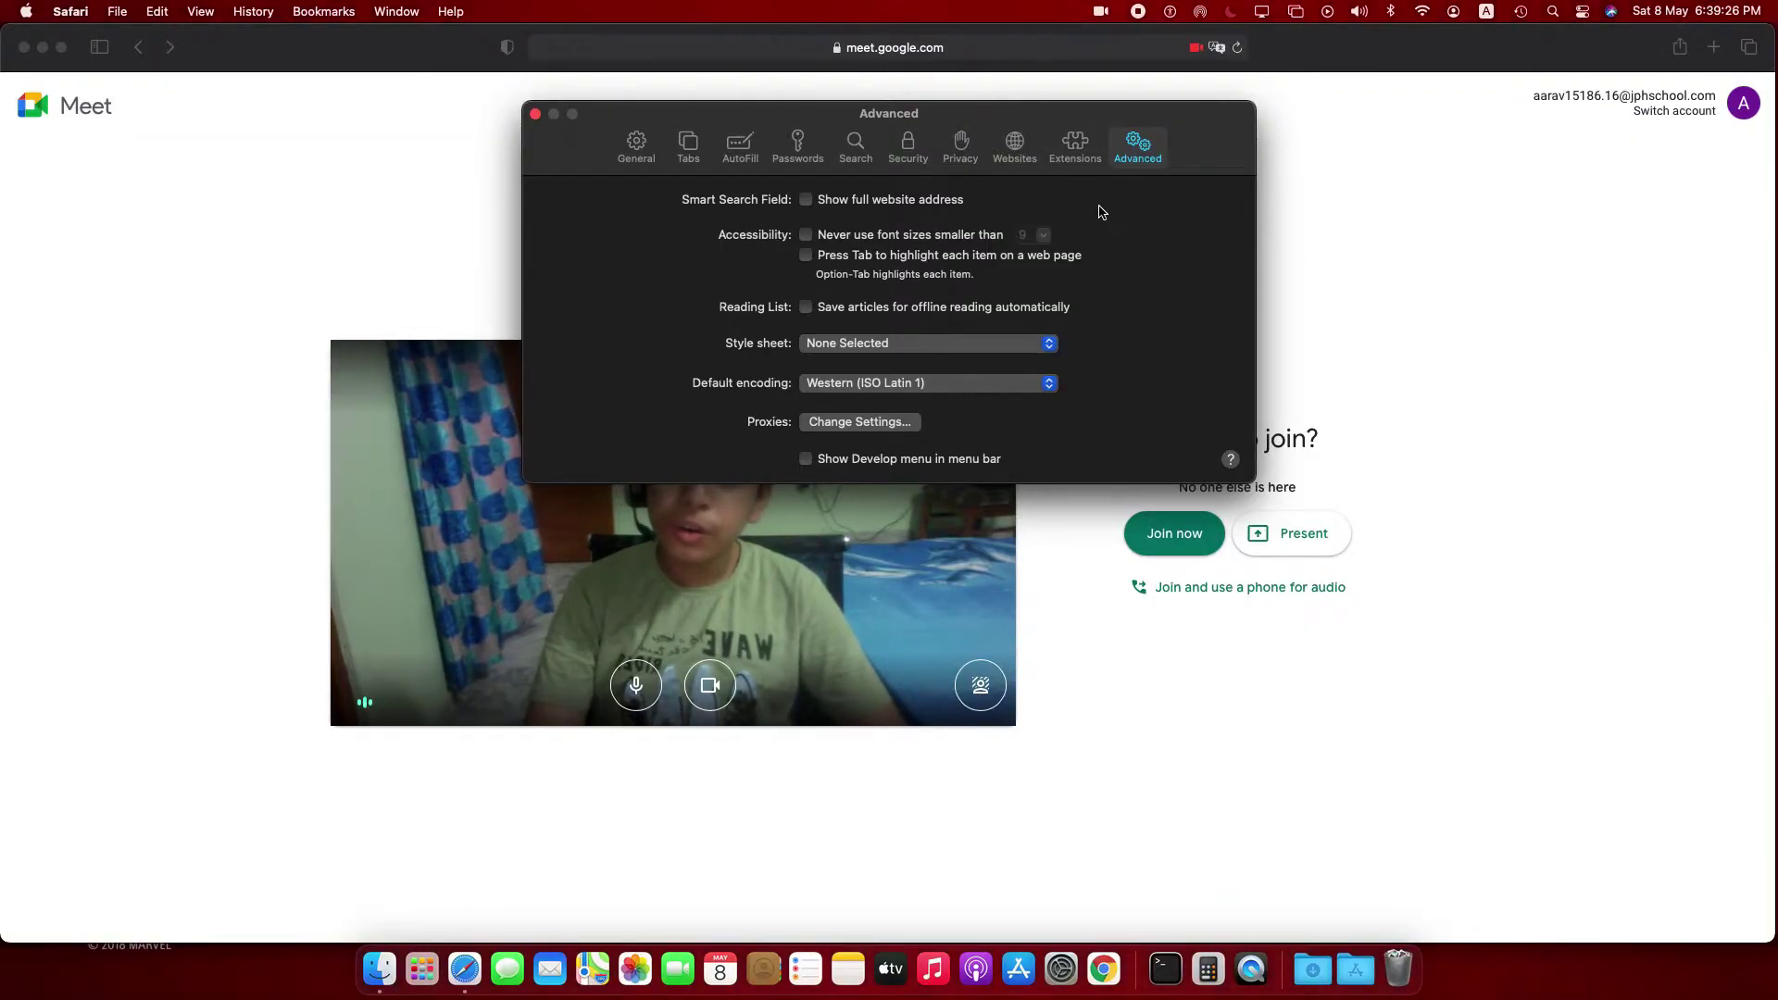
pyautogui.click(804, 460)
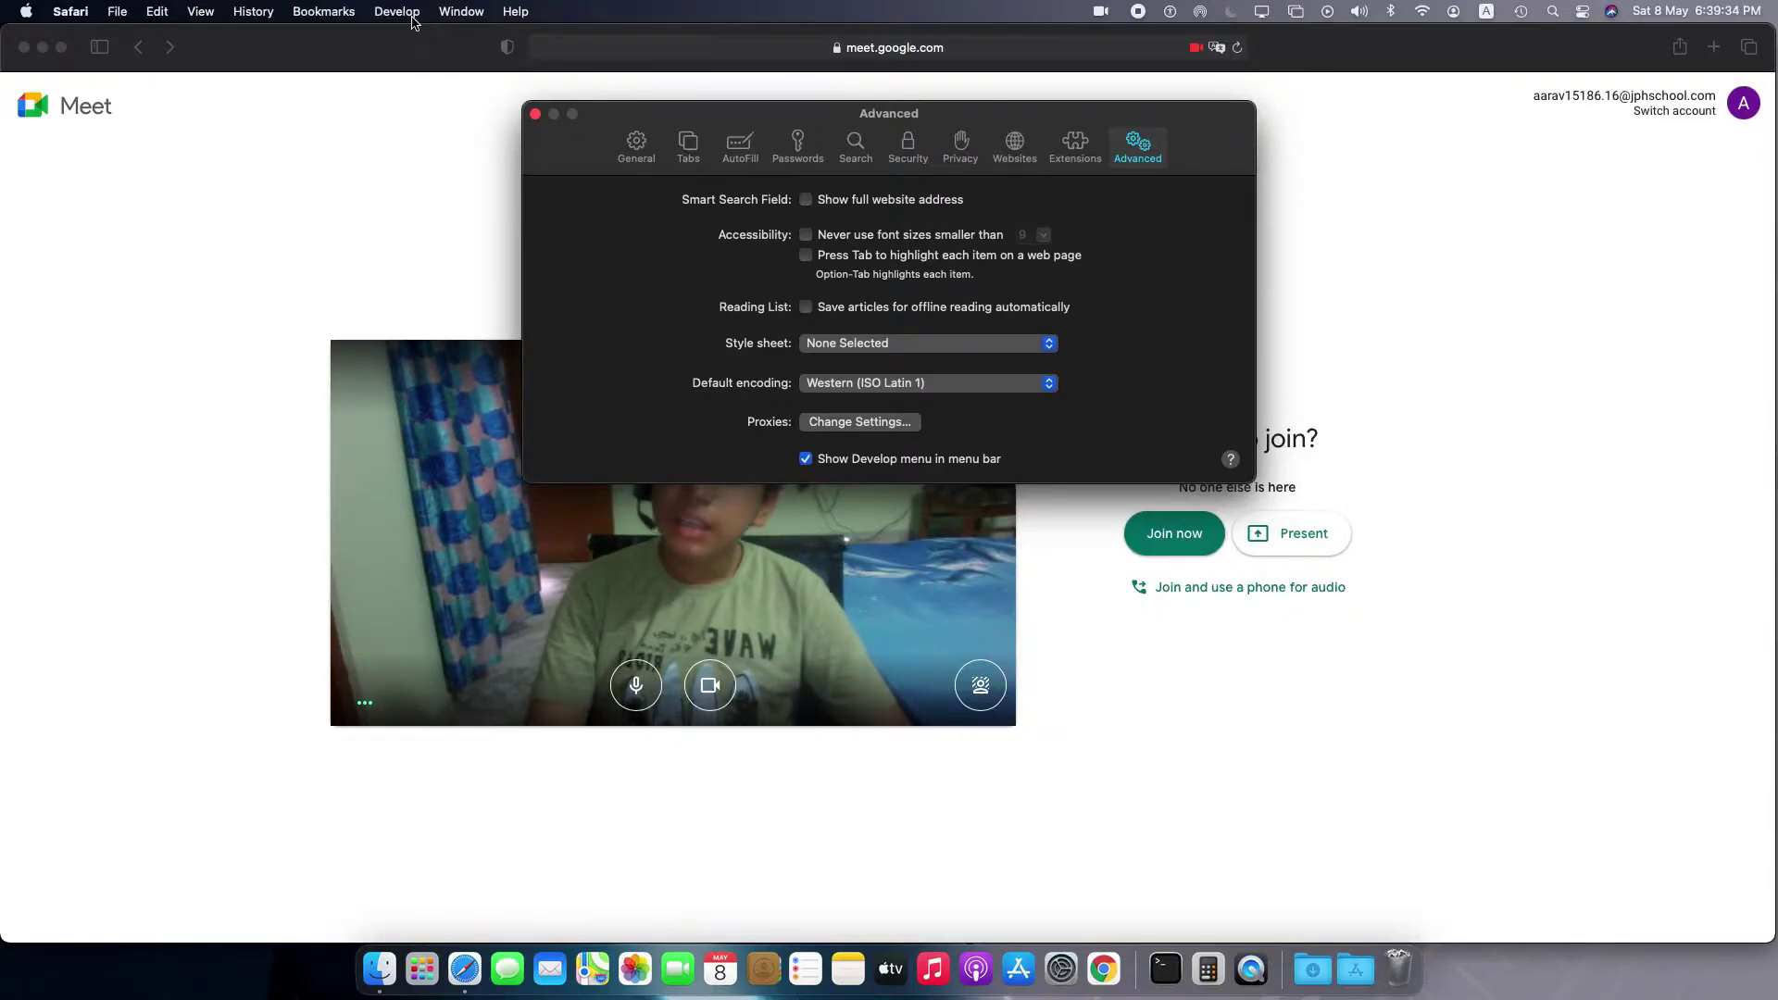
pyautogui.click(535, 115)
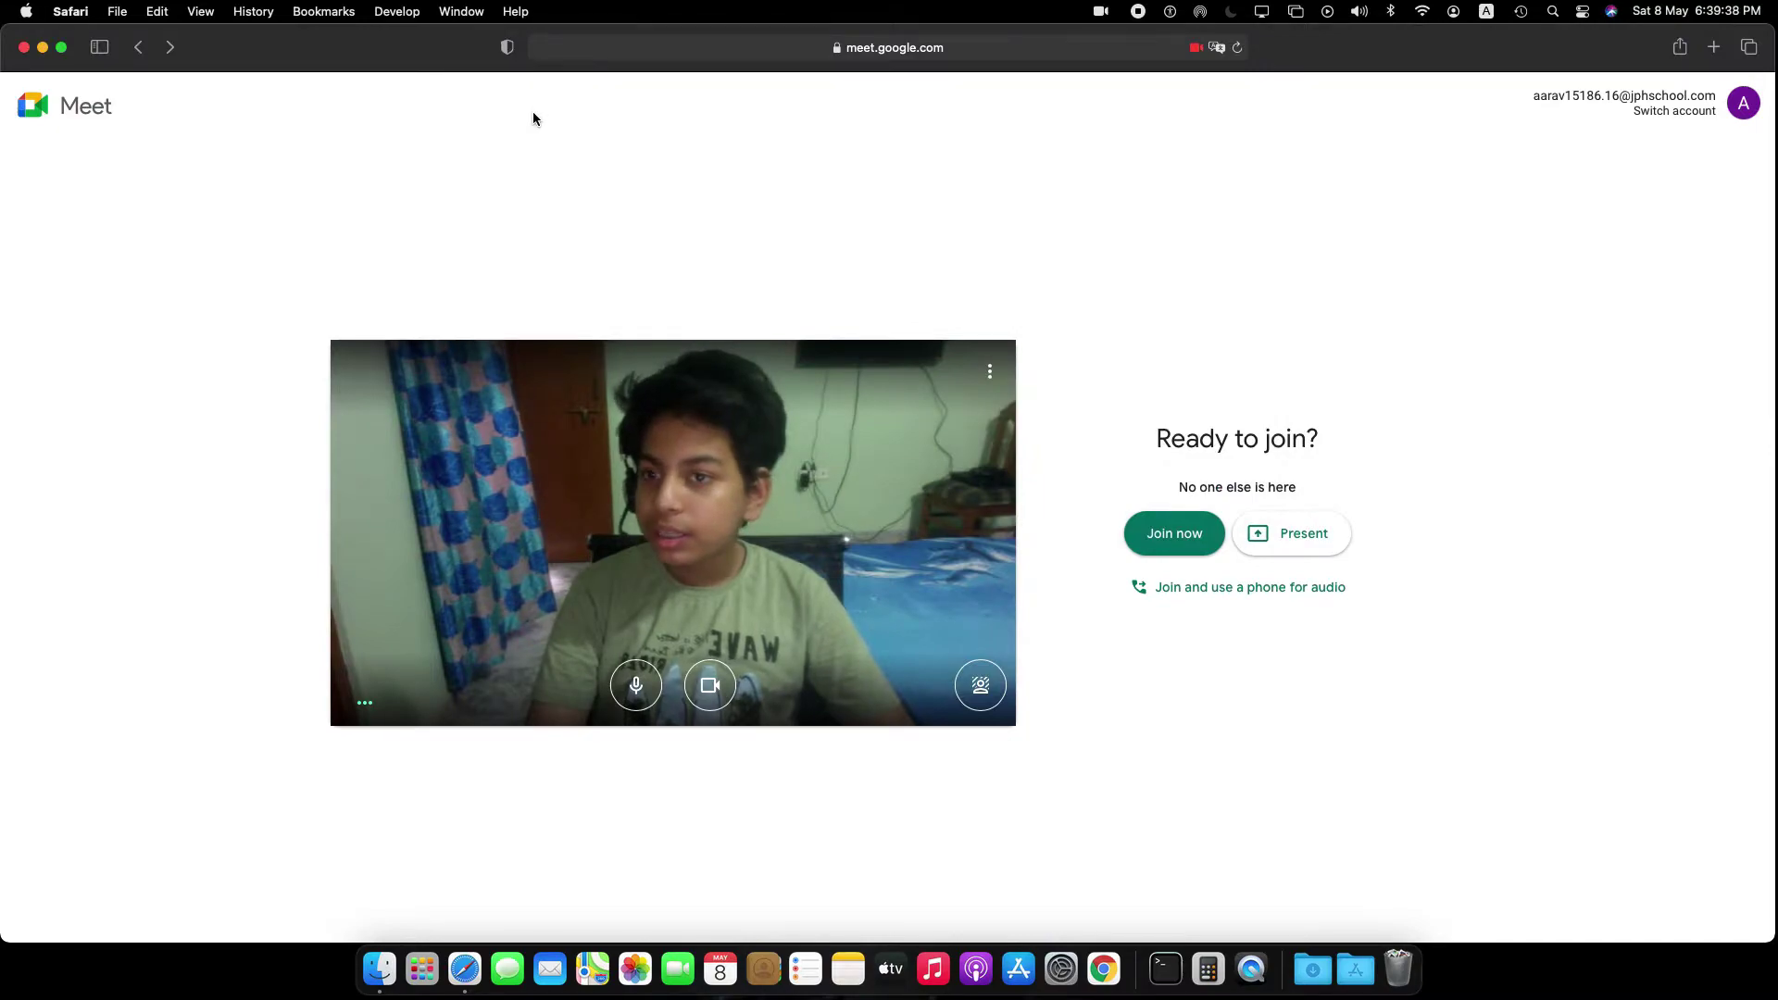
# Step: Enable WebGL 2.0 under Safari's Develop > Experimental Features
pyautogui.click(398, 11)
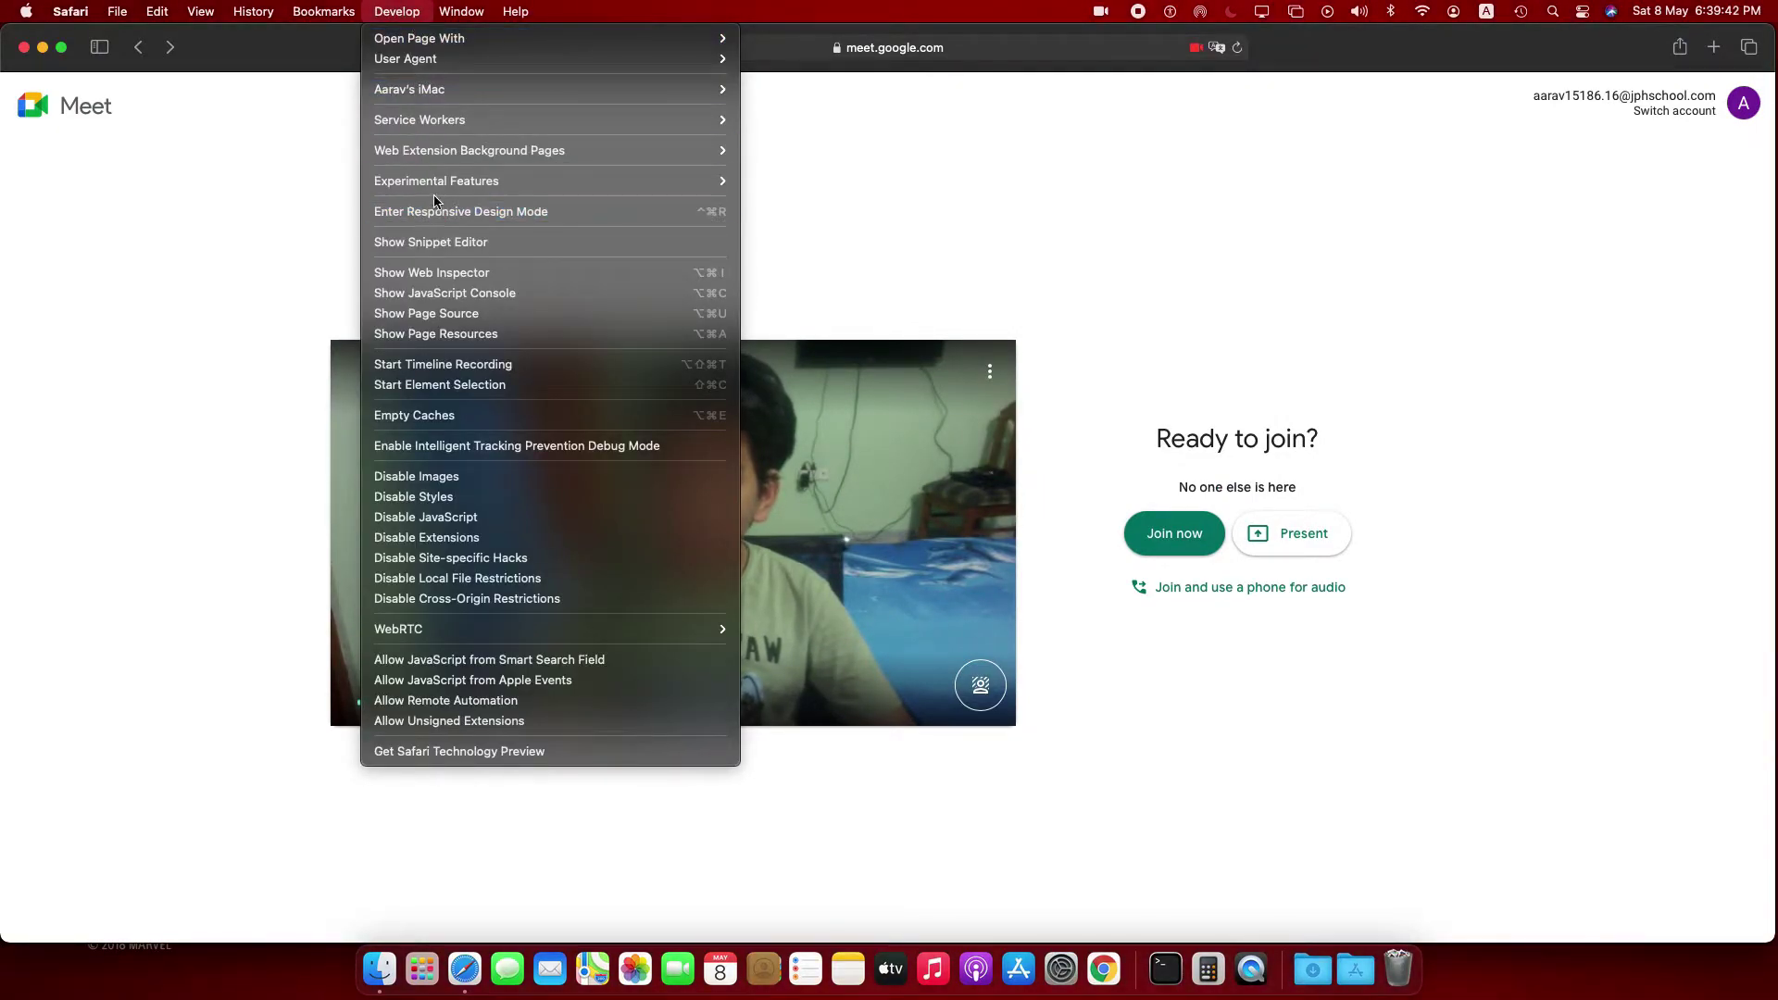
pyautogui.moveTo(439, 188)
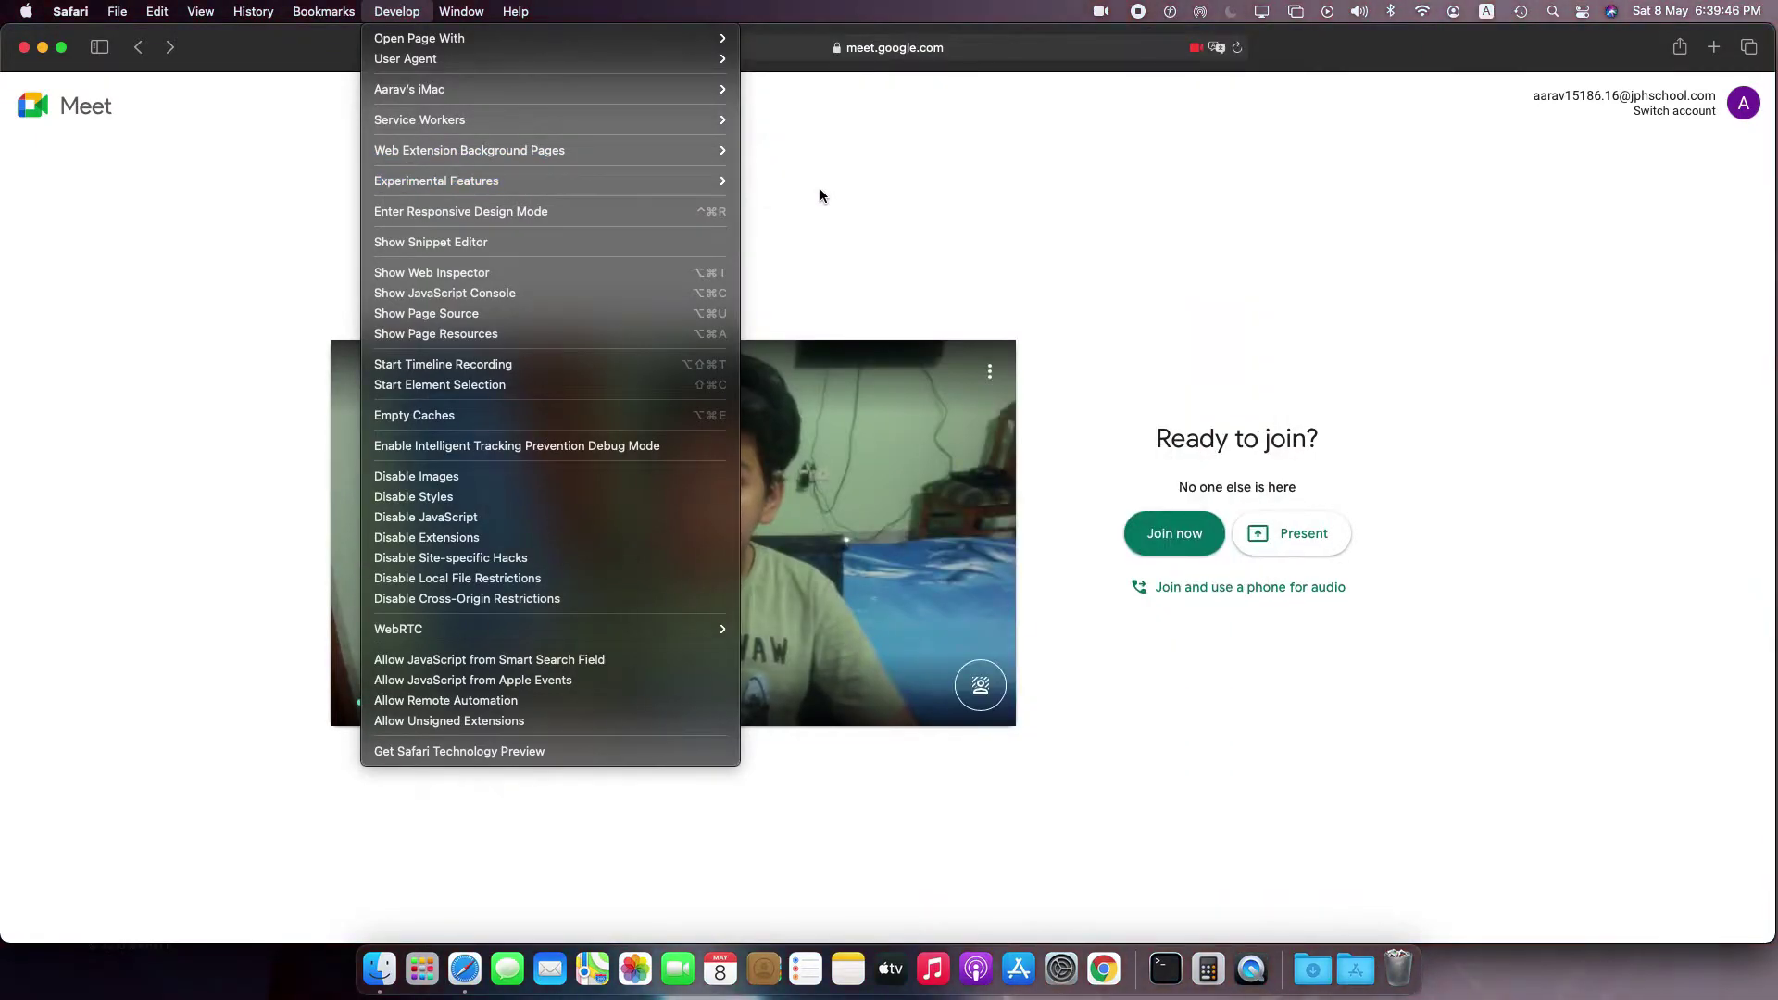
pyautogui.scroll(-10, 942, 206)
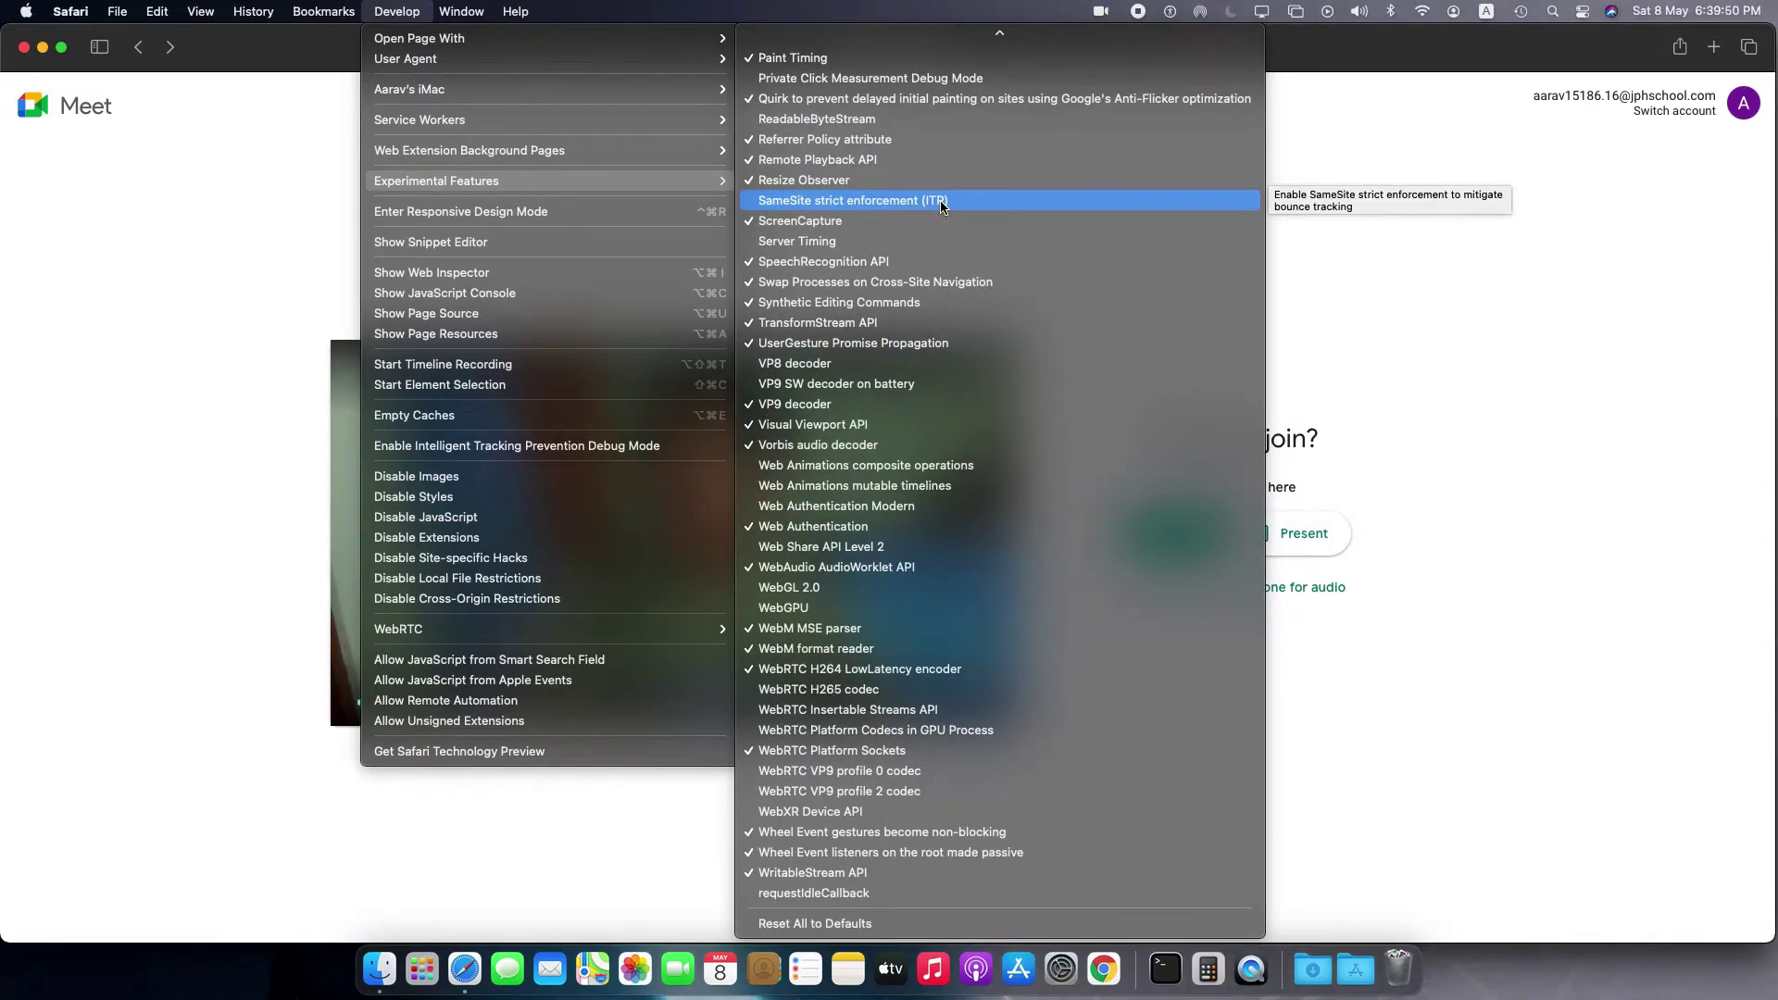
pyautogui.click(839, 588)
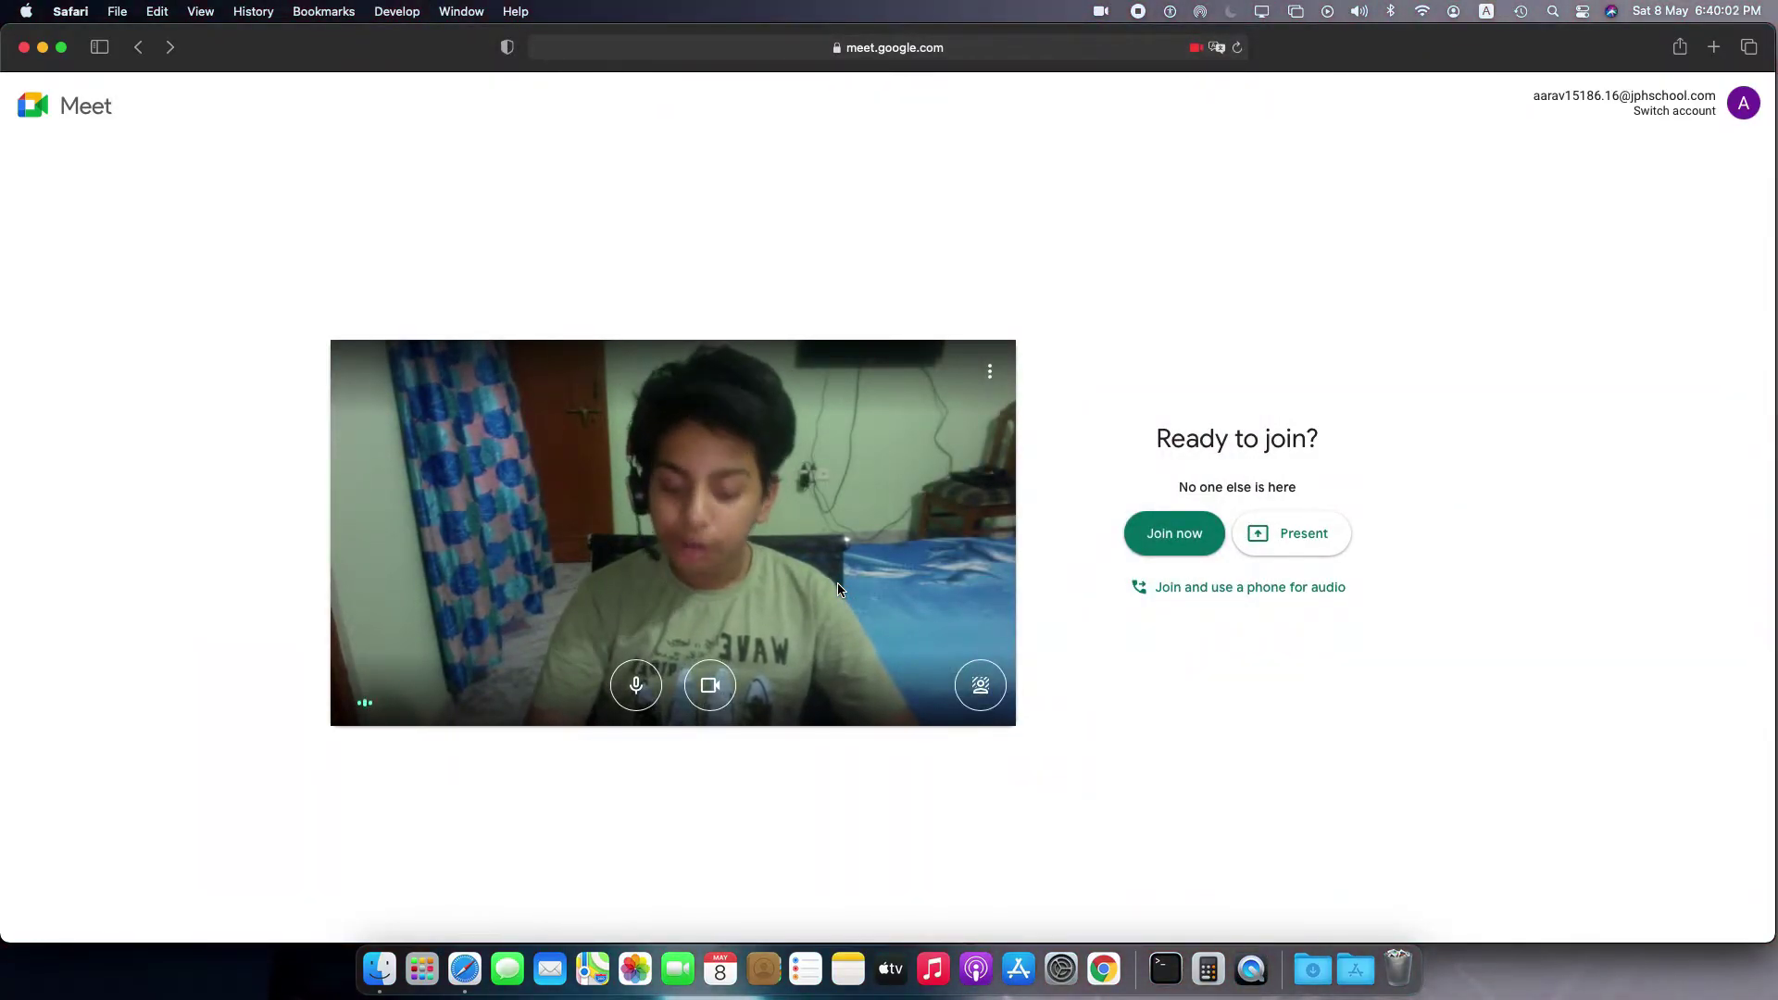
# Step: Reload Meet, re-allow camera and microphone access, and open the background effects panel
pyautogui.press('super+r')
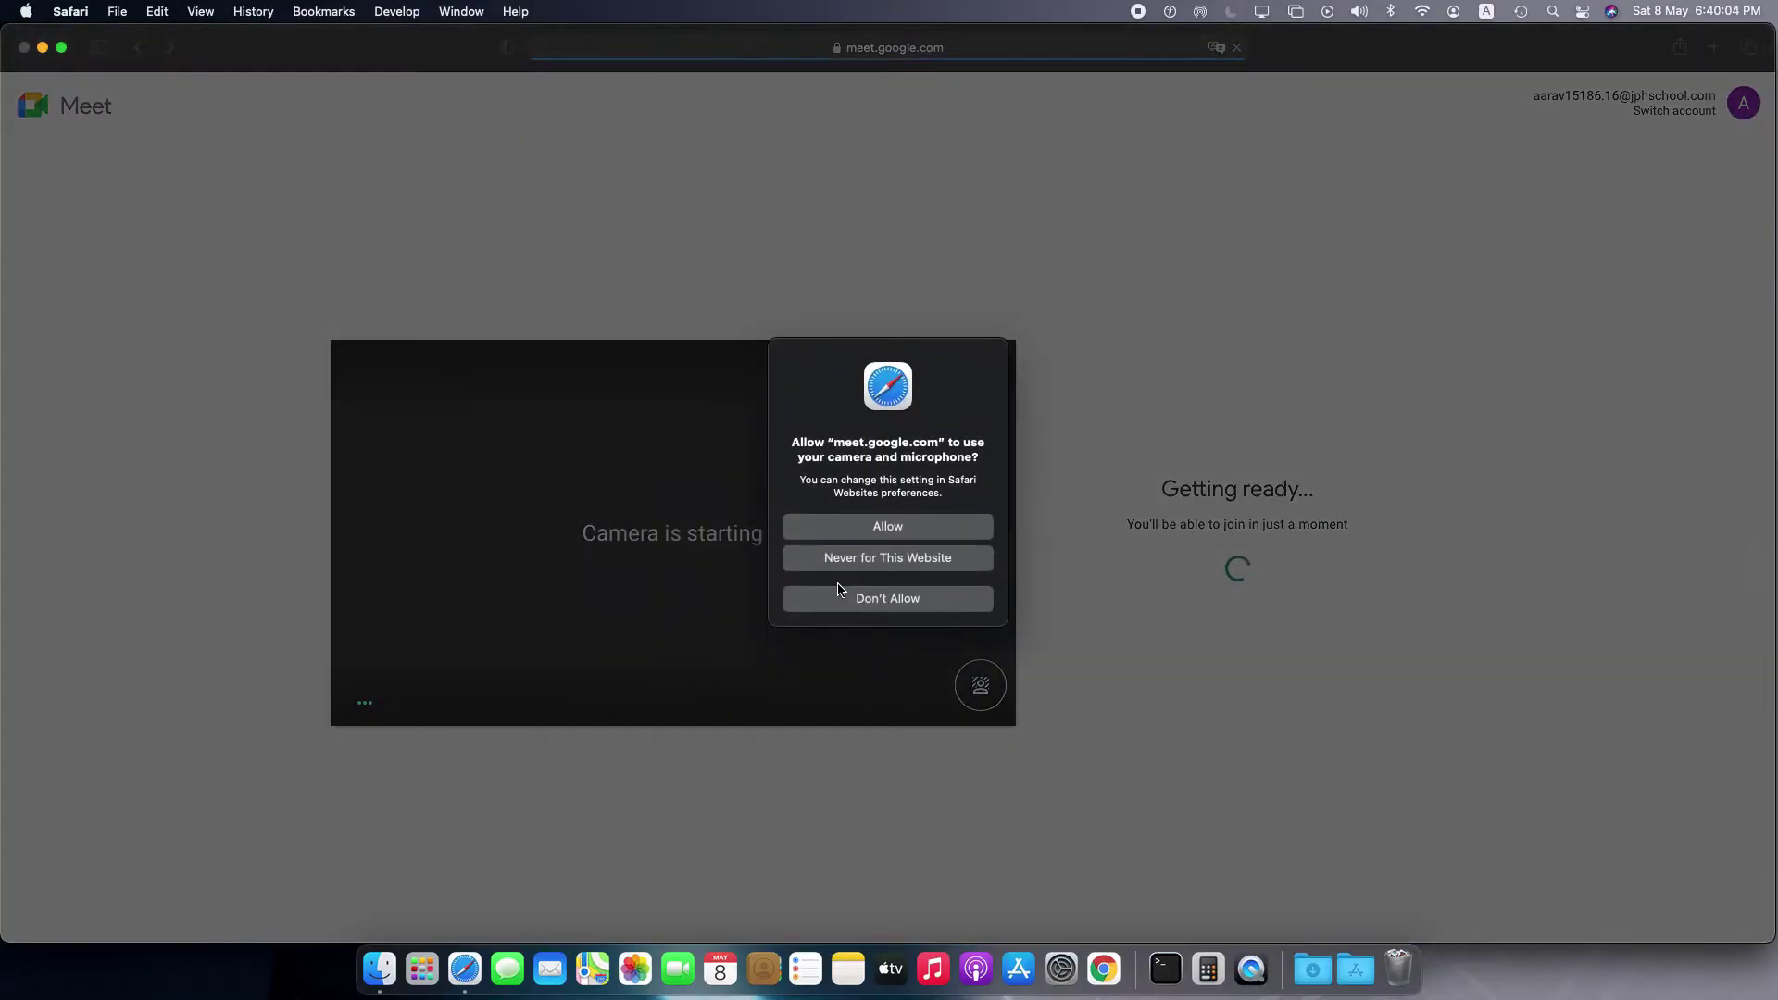
pyautogui.click(872, 519)
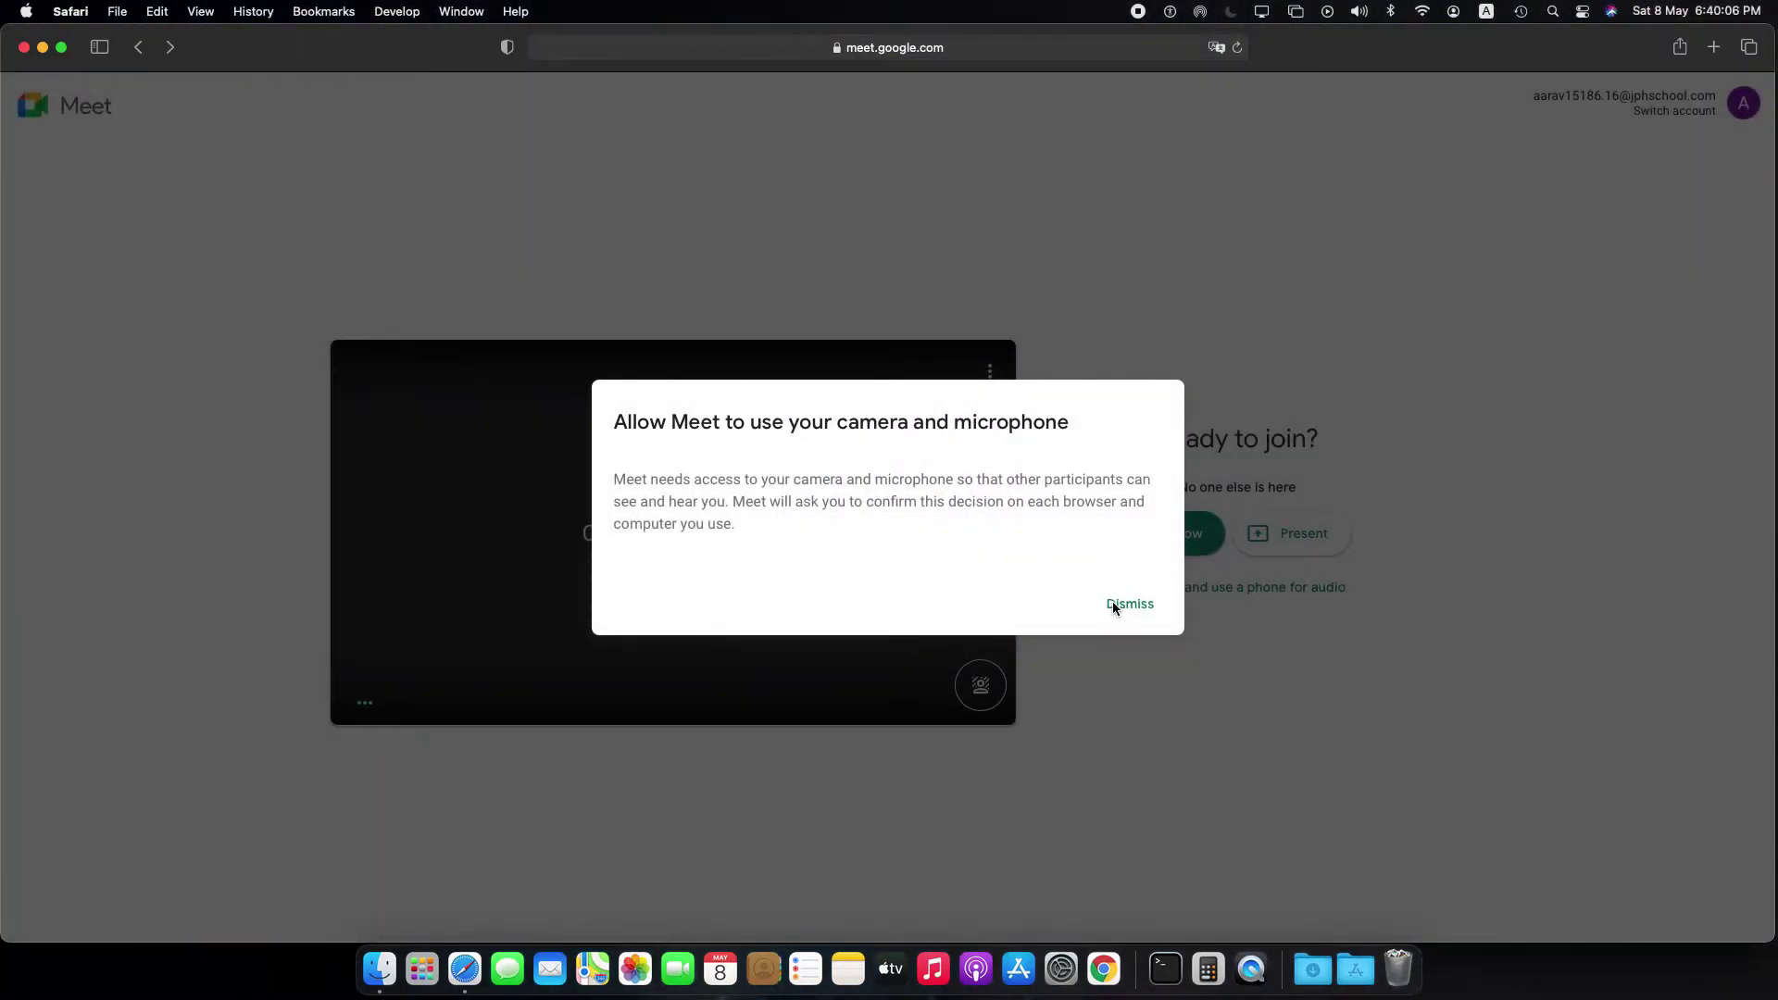
pyautogui.click(1113, 604)
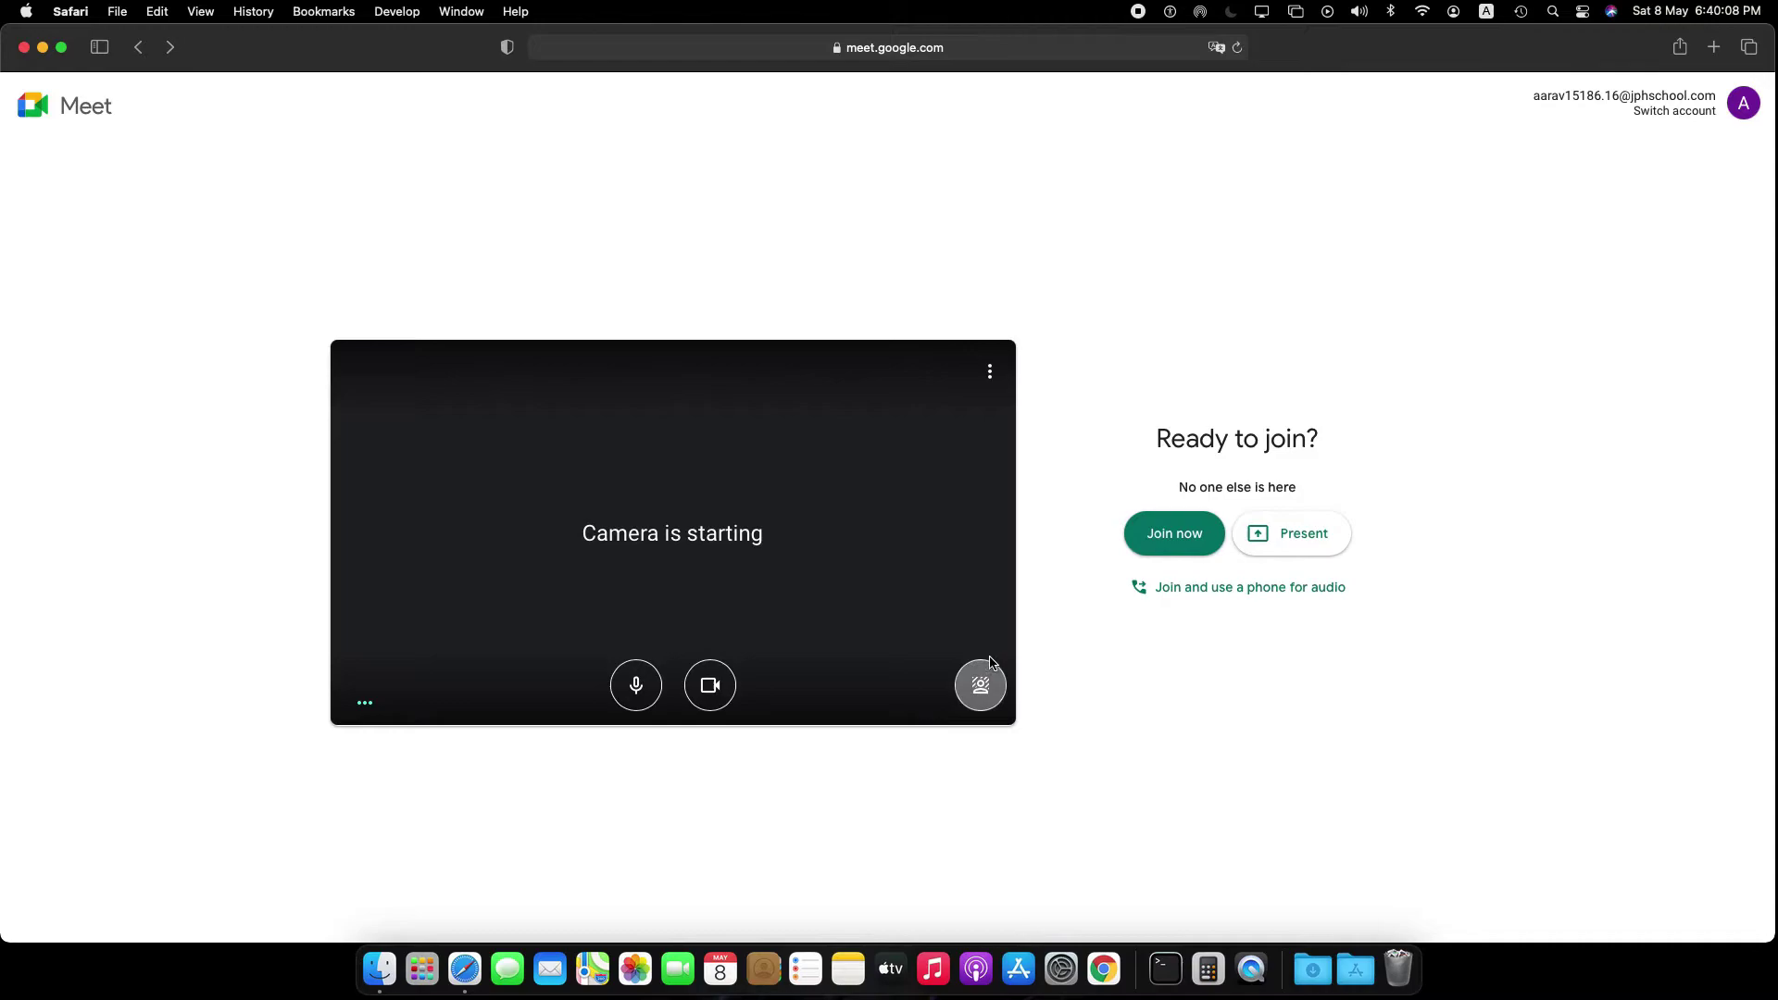
pyautogui.click(980, 686)
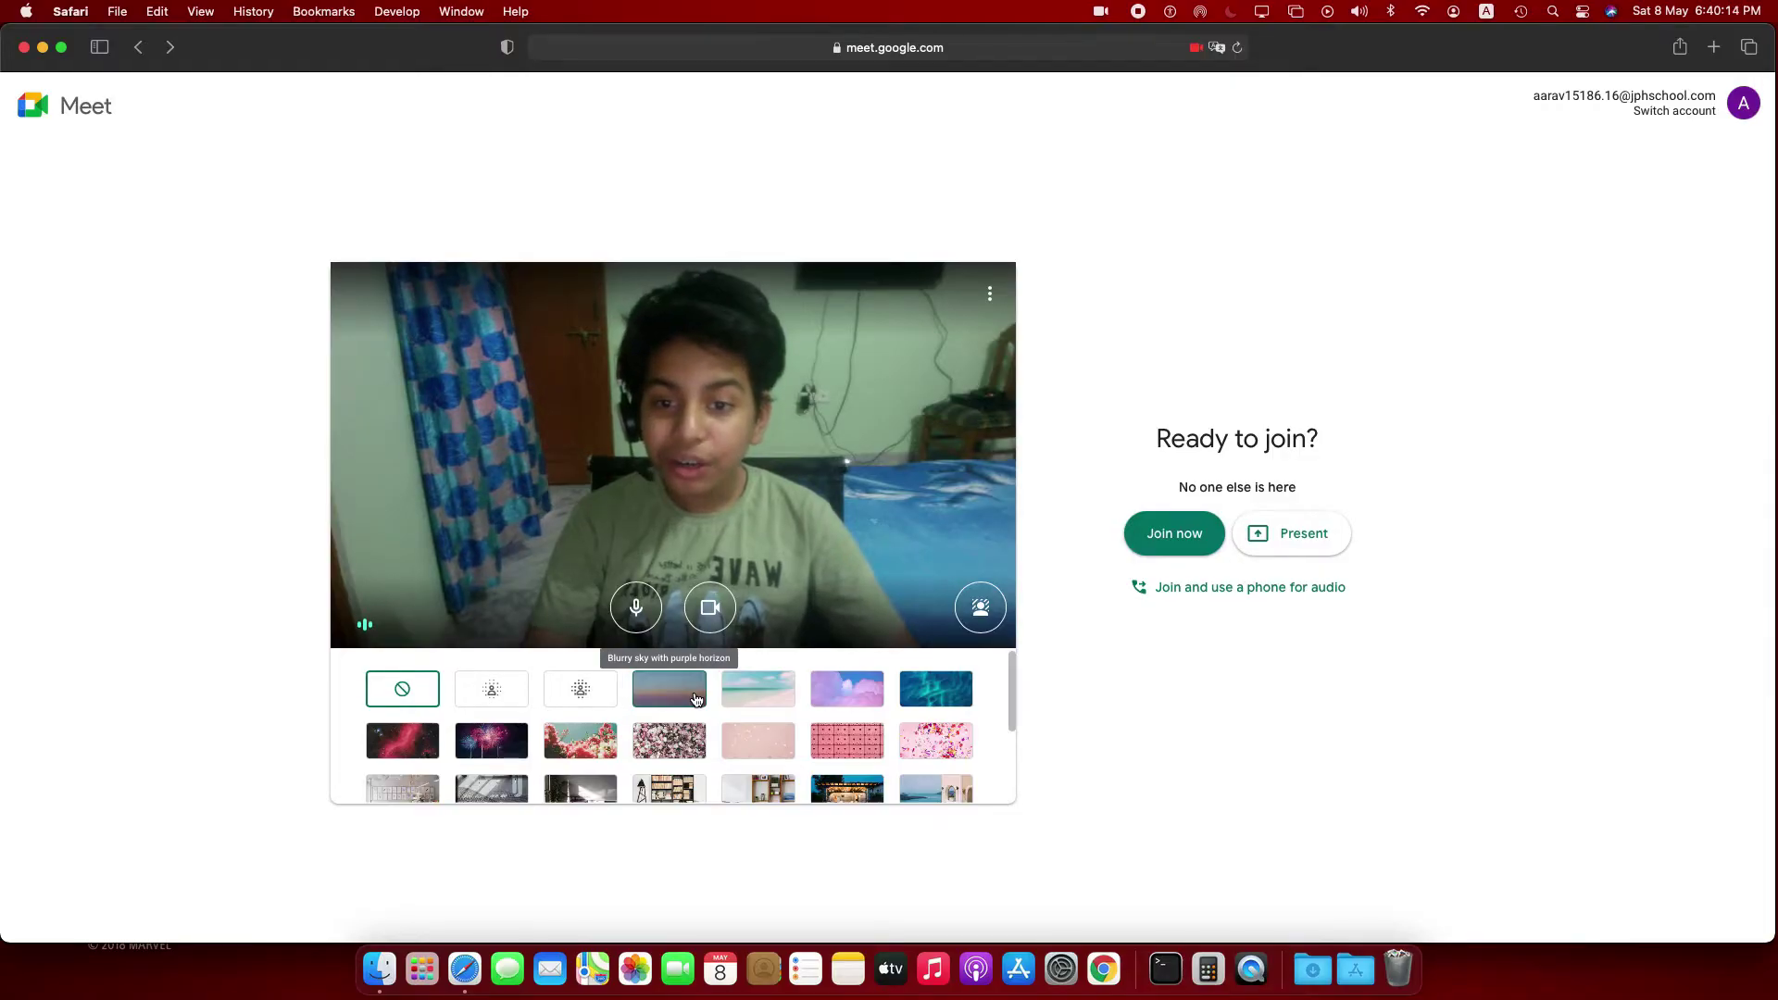
# Step: Try background blur, then Blurry sky with purple horizon, finishing on the beach background
pyautogui.click(569, 708)
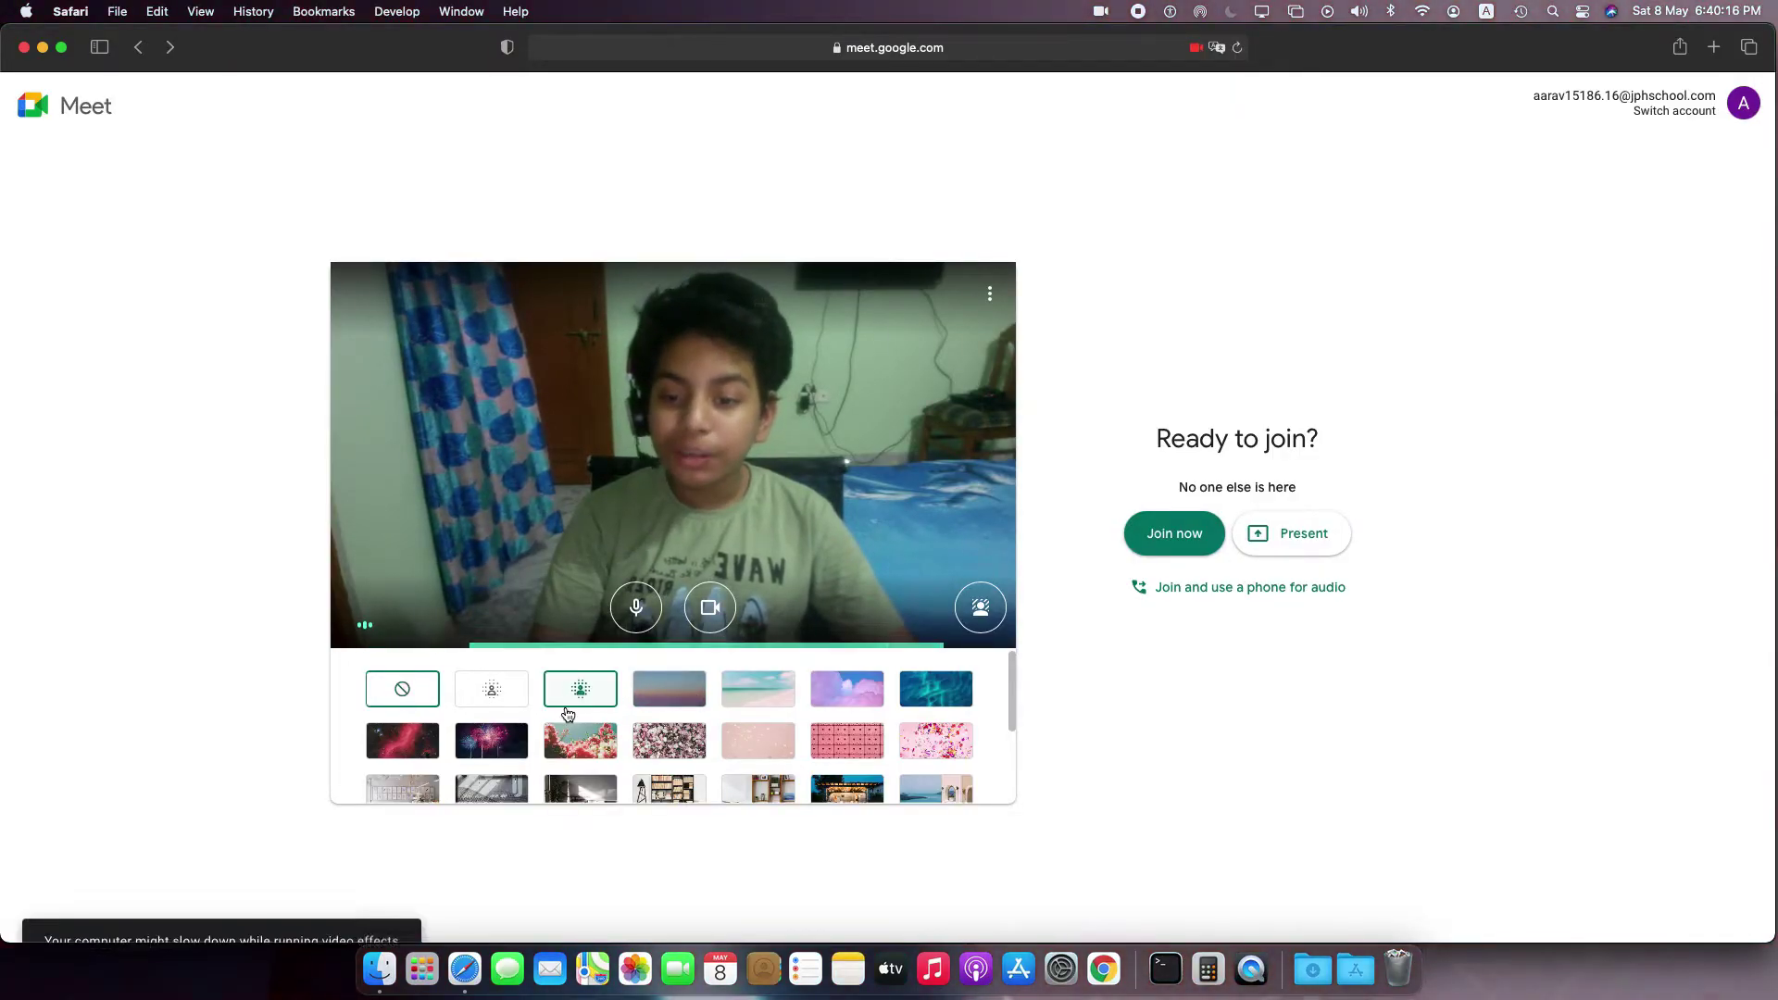
pyautogui.click(670, 699)
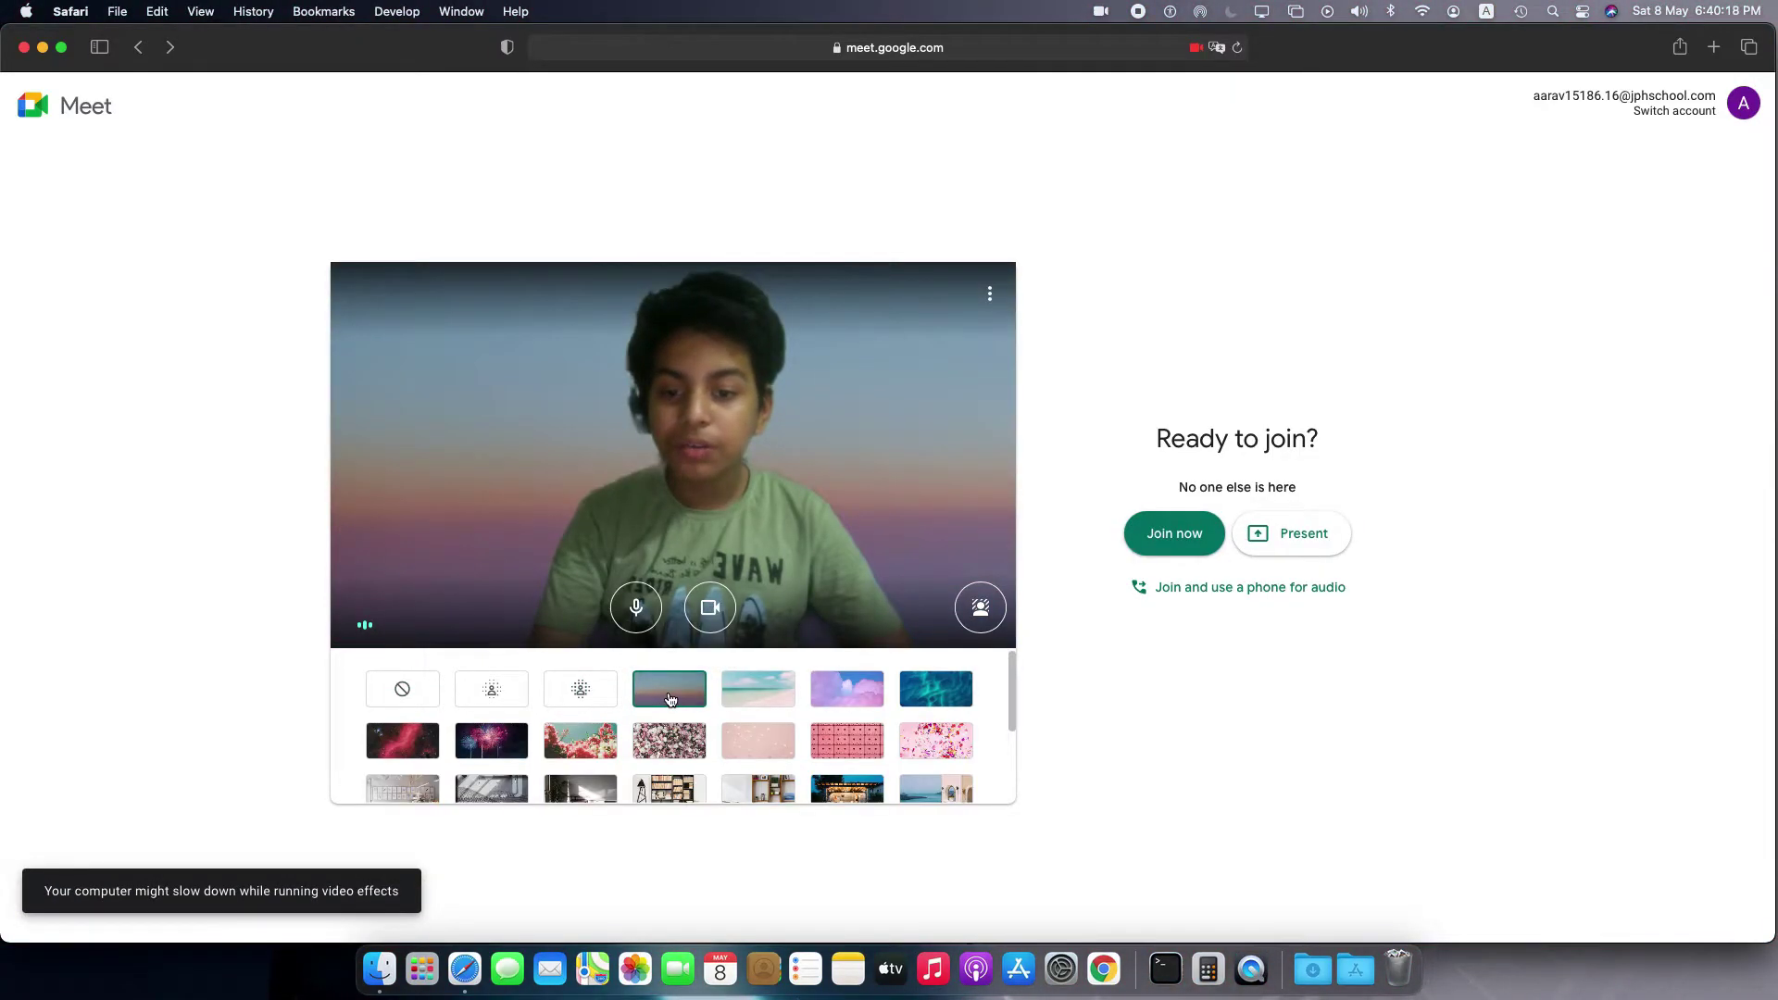
pyautogui.click(782, 677)
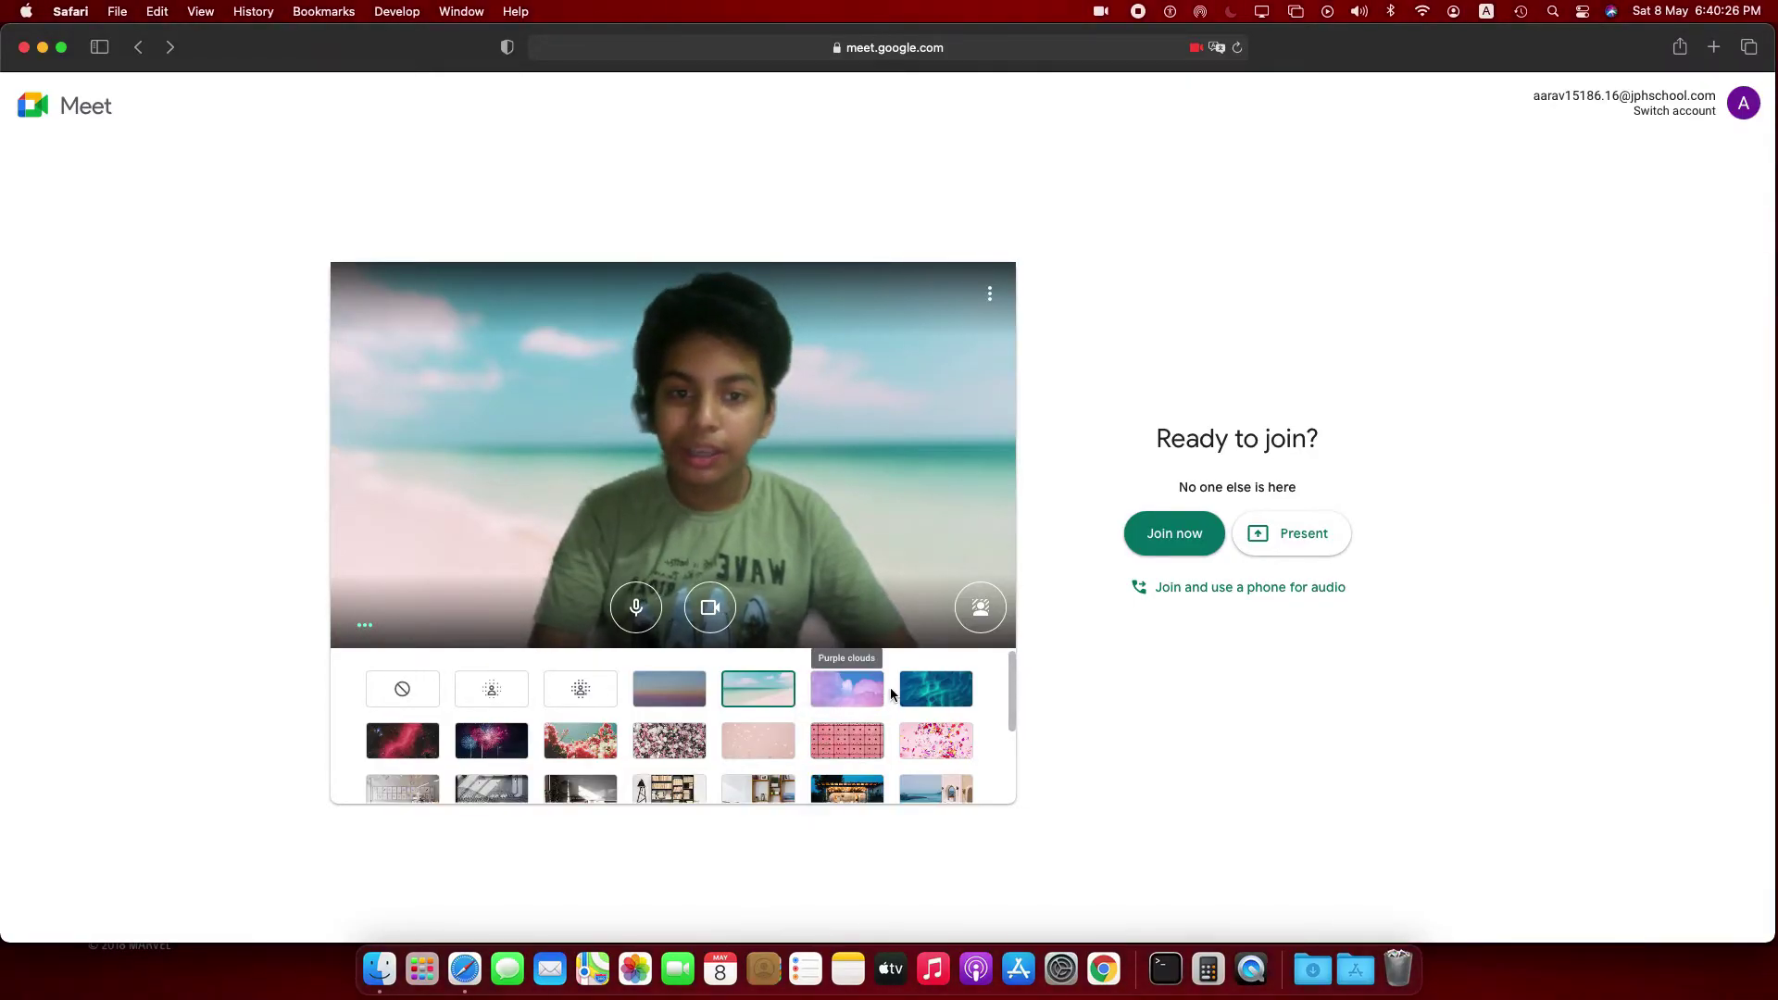
pyautogui.press('super+t')
# Step: Load meet.google.com in a fresh tab and switch to the second Google account
pyautogui.press('super+w')
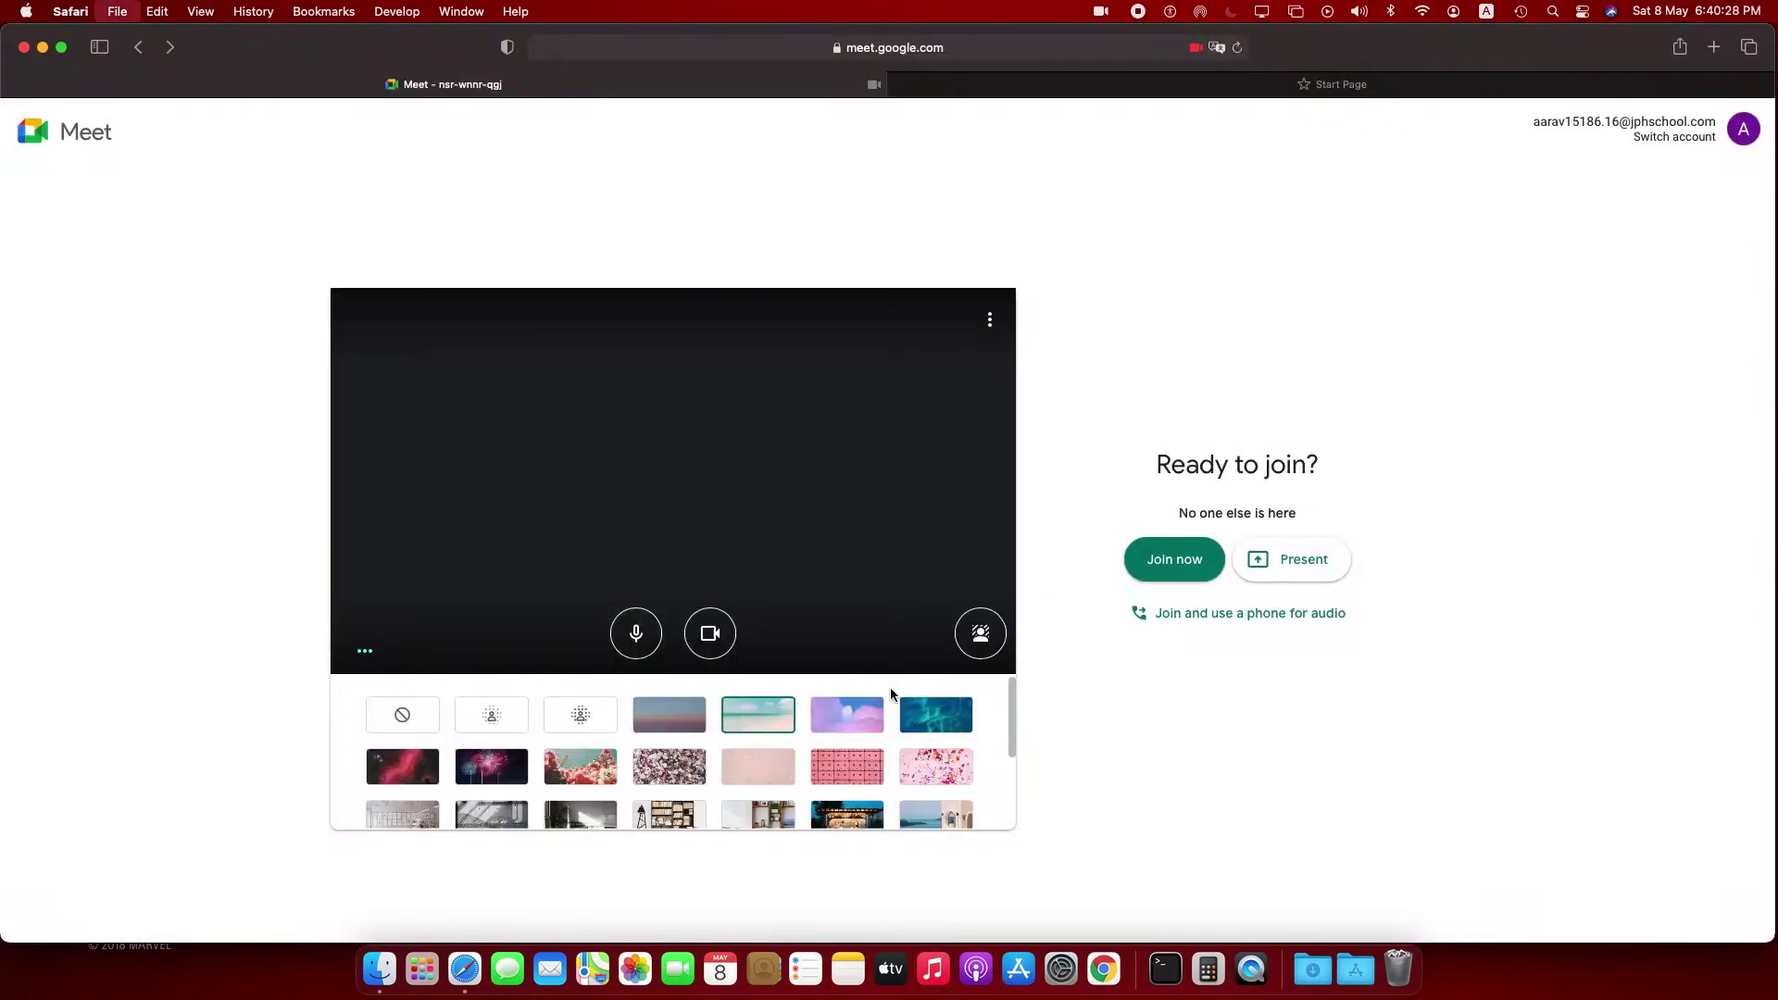
pyautogui.press('super+t')
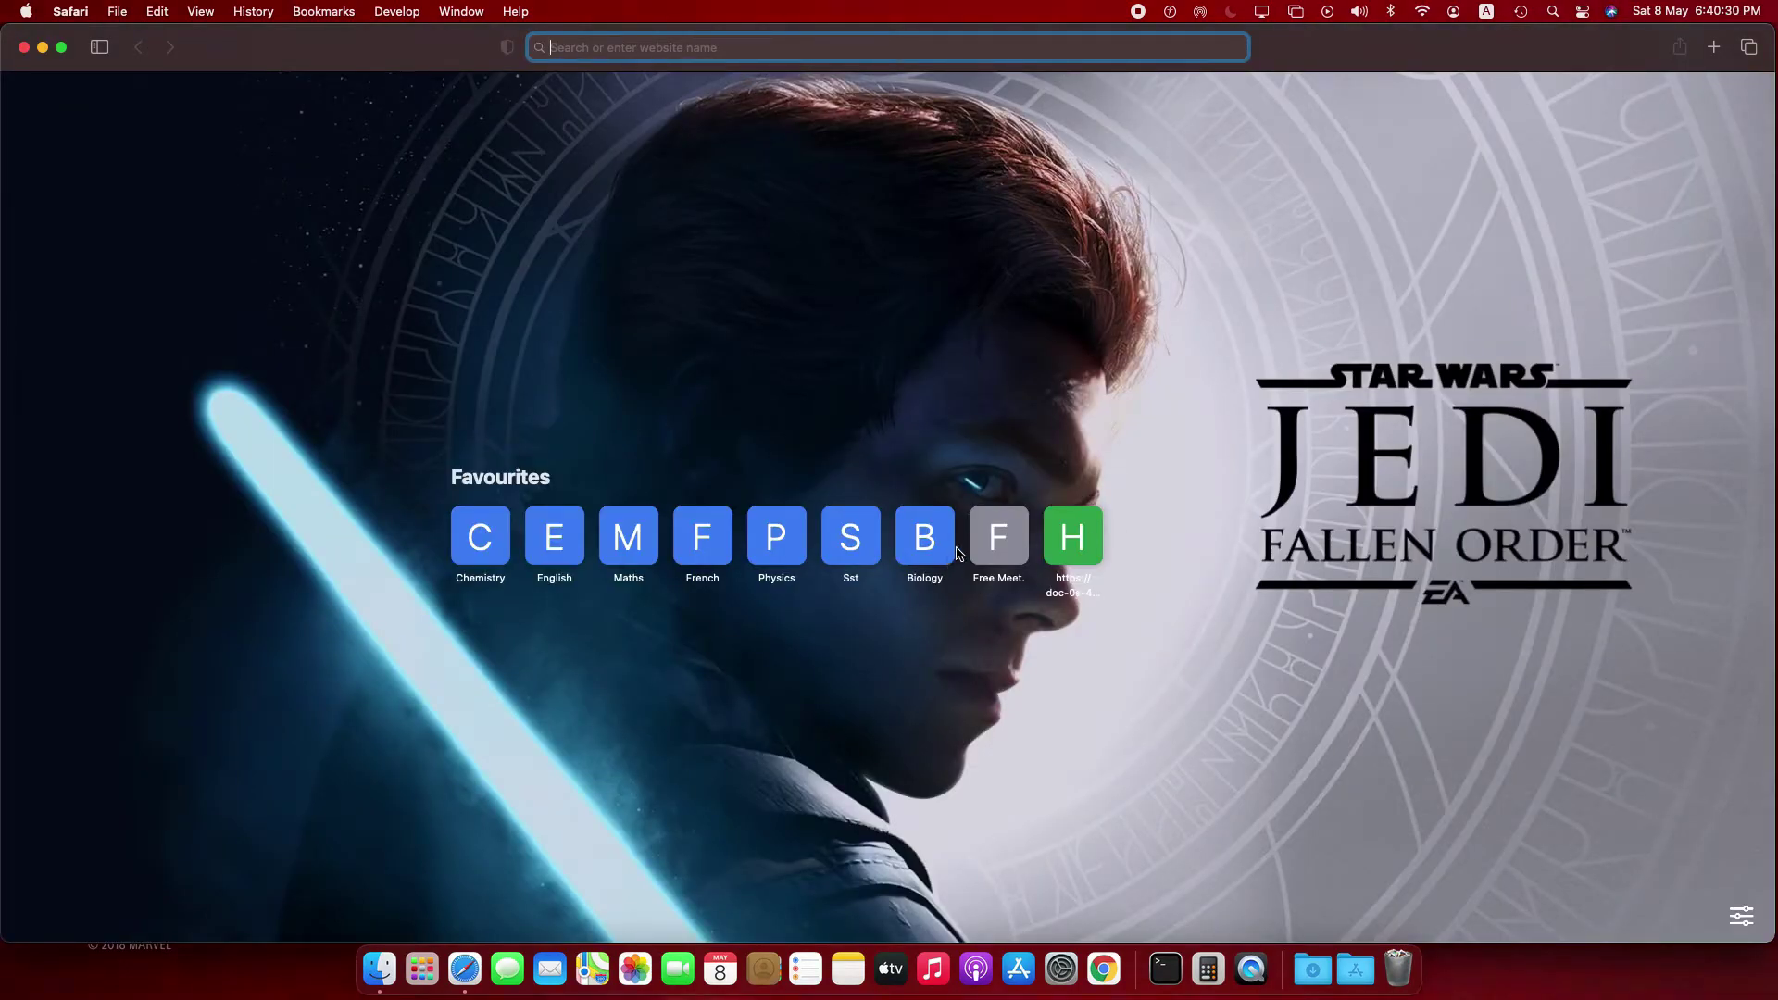
pyautogui.write('meet.google.com')
pyautogui.press('Return')
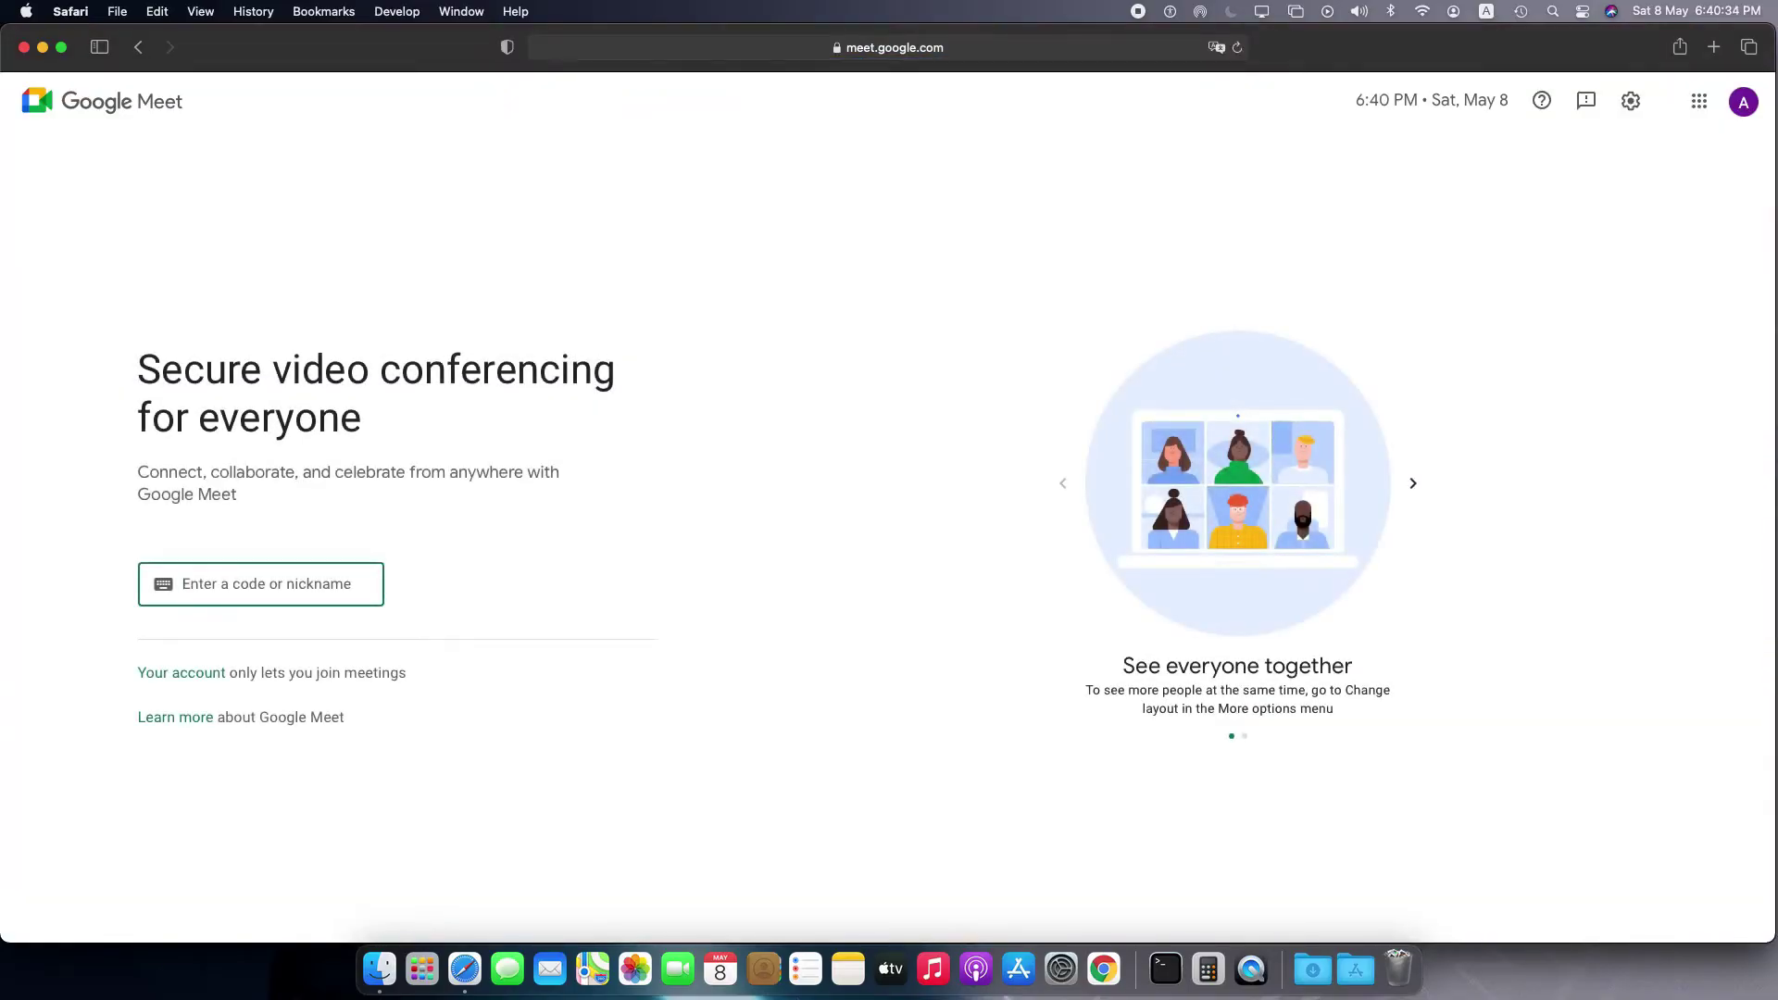
pyautogui.click(1743, 101)
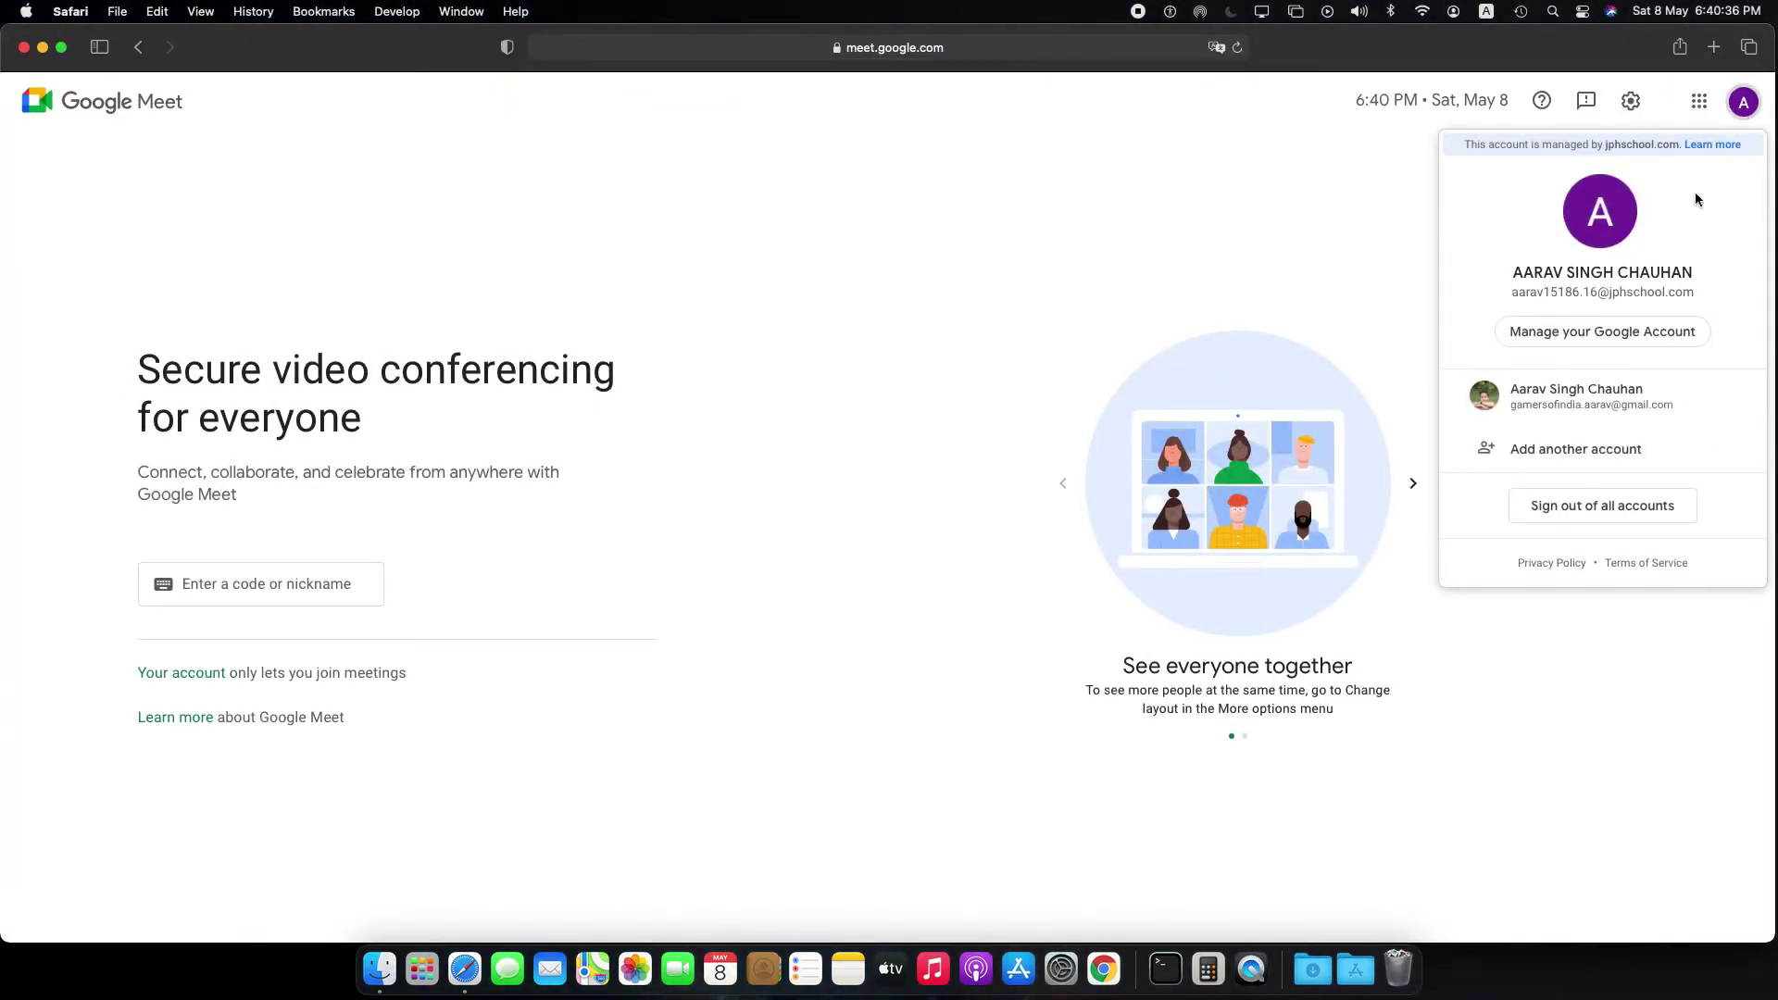
pyautogui.click(1620, 415)
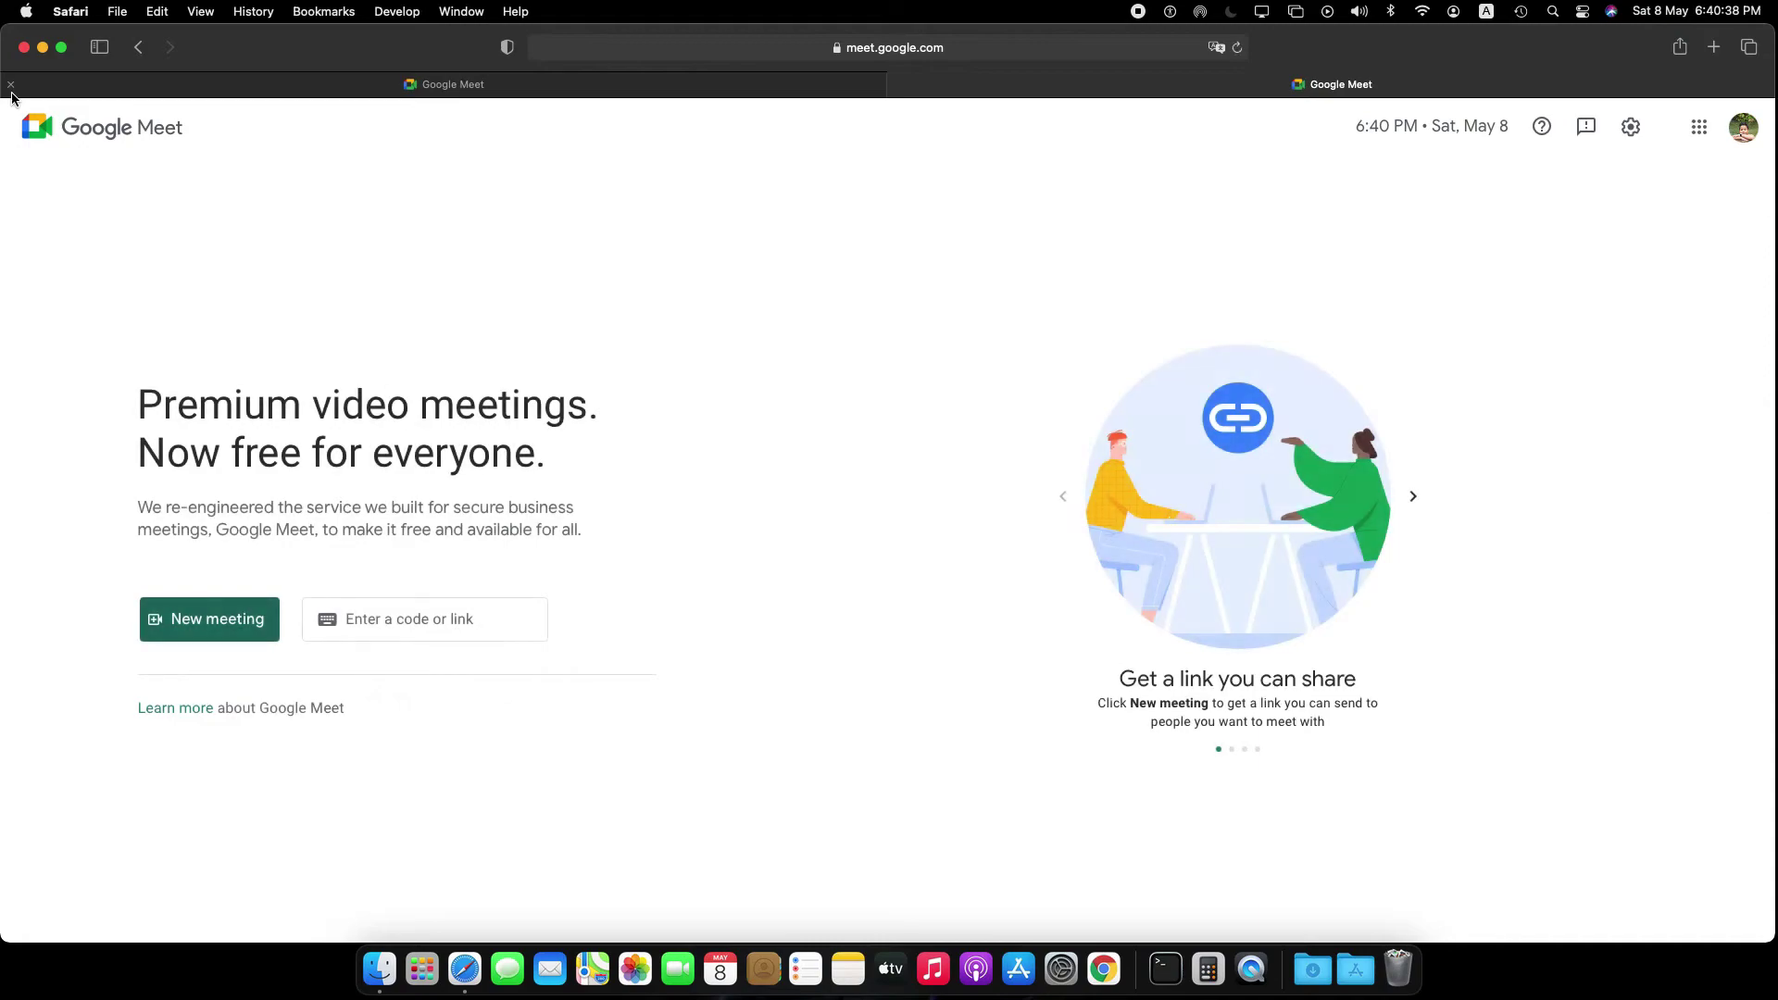
pyautogui.click(10, 85)
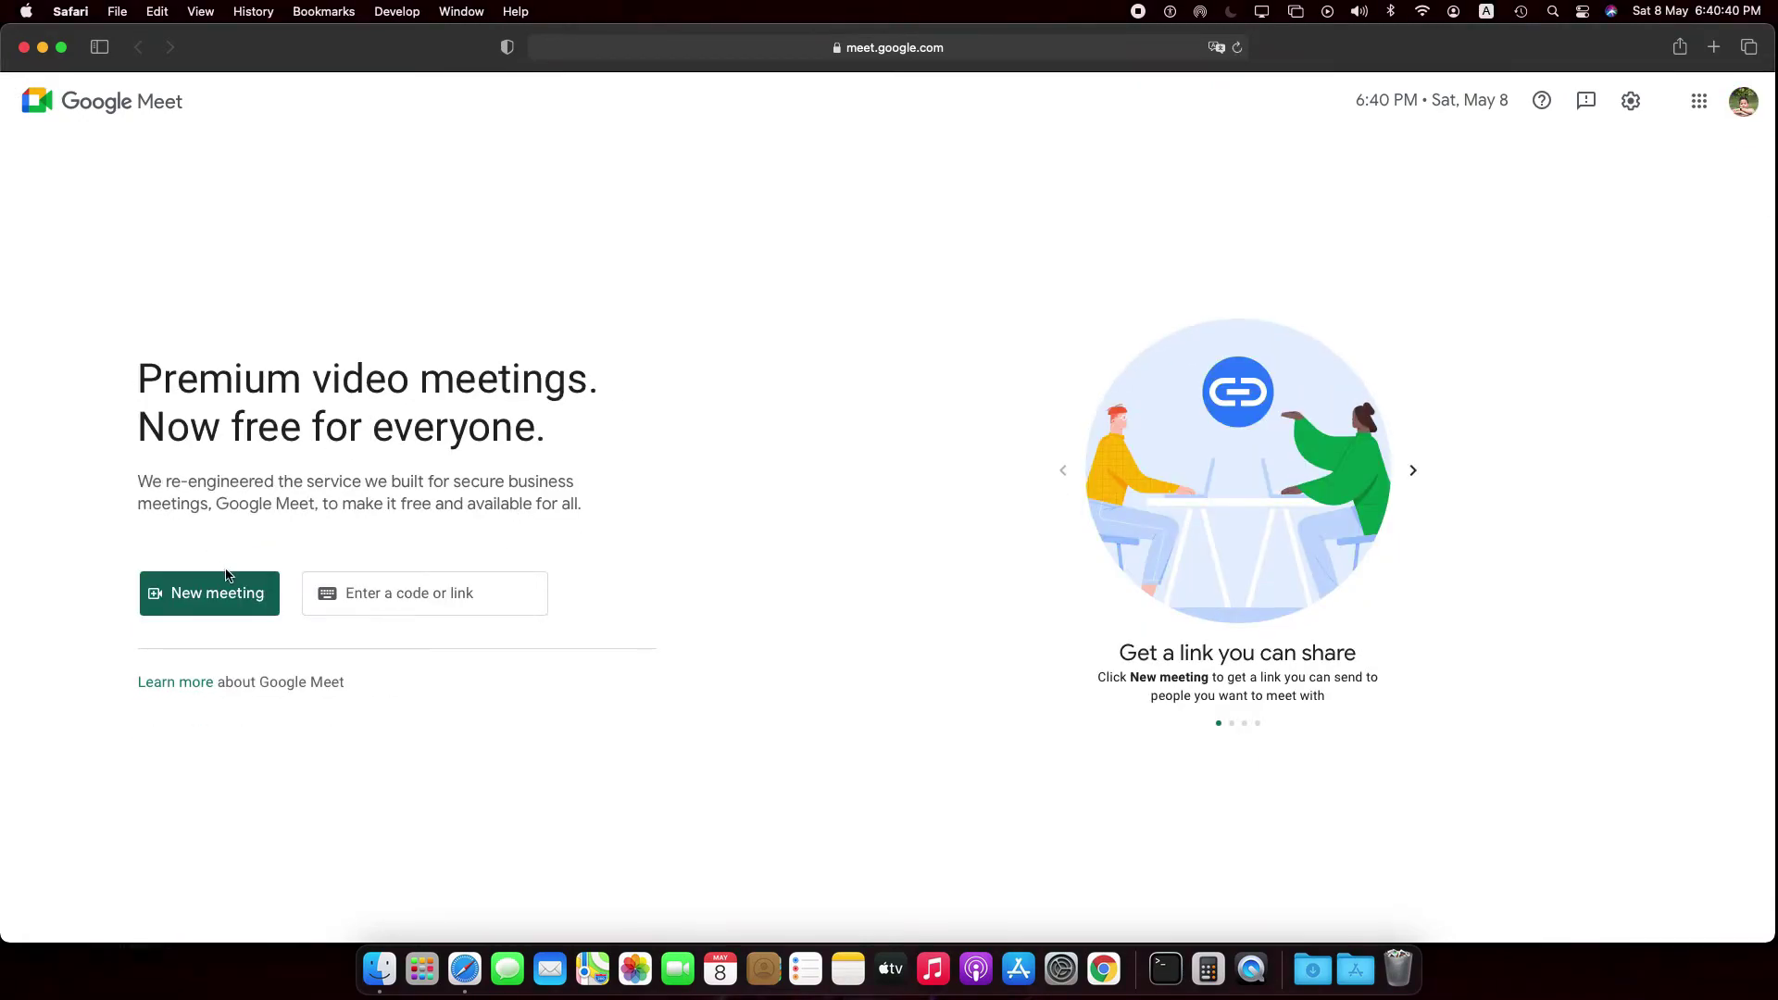
# Step: Create a meeting for later, copy its link, and focus the meeting code field
pyautogui.click(226, 591)
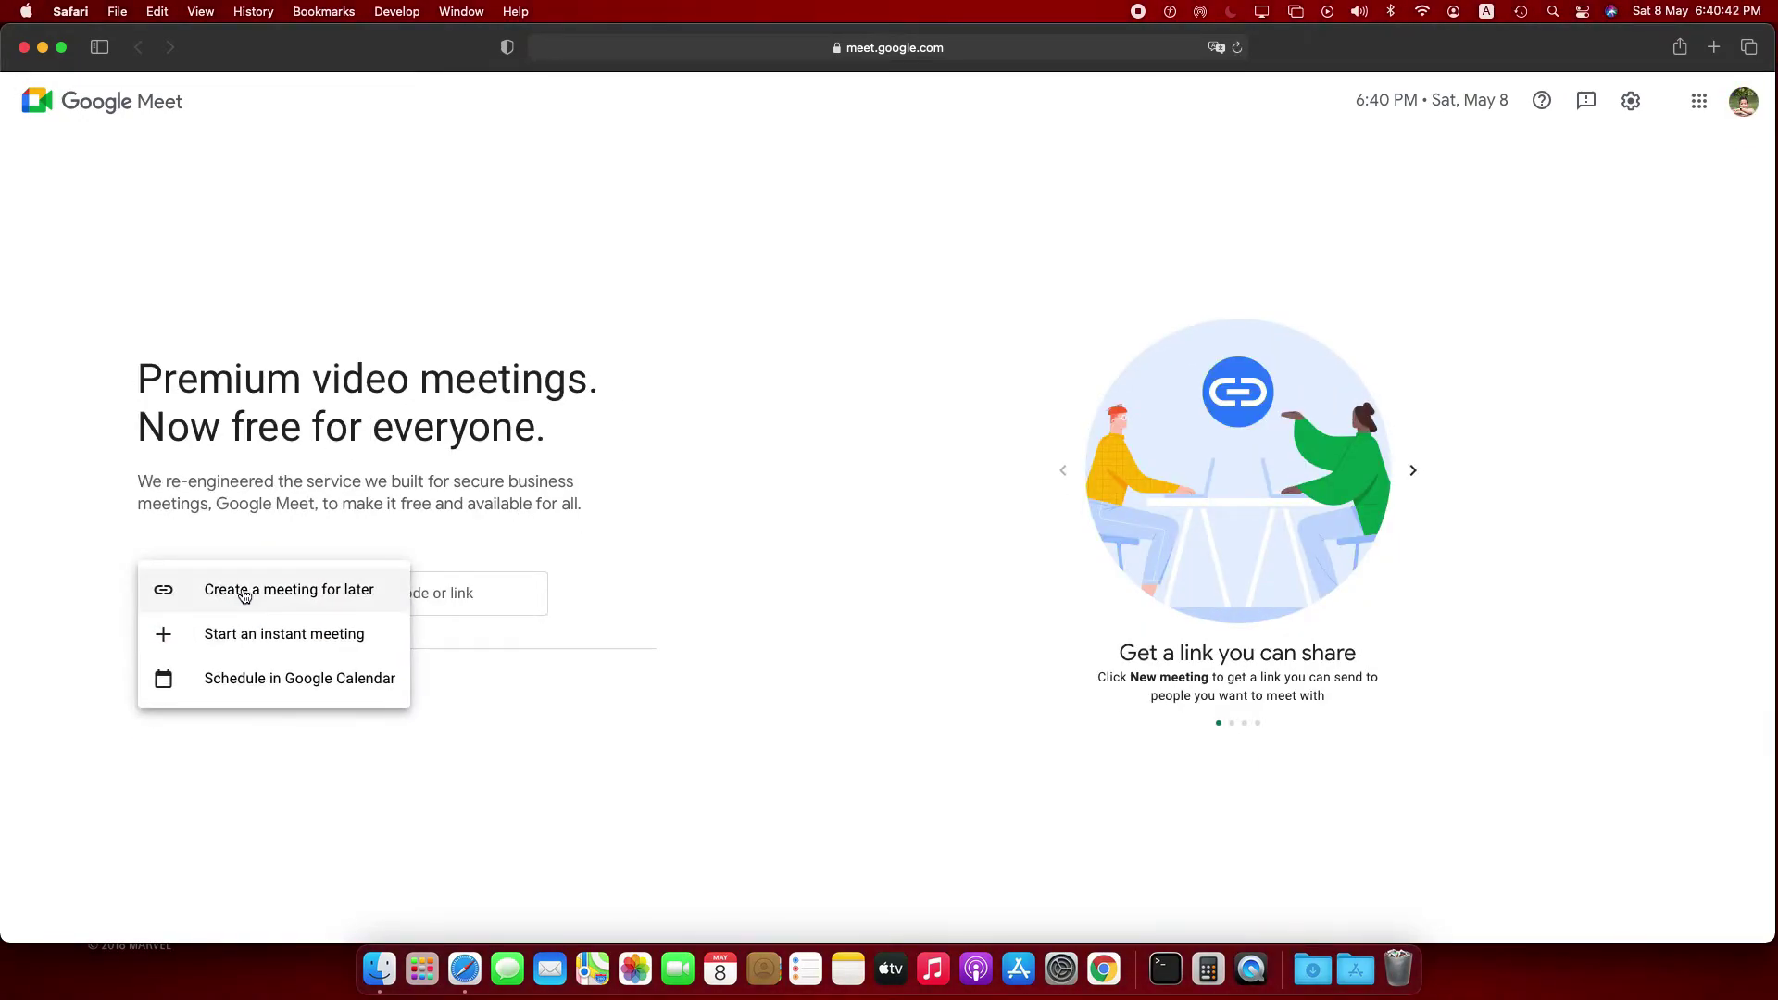
pyautogui.click(245, 595)
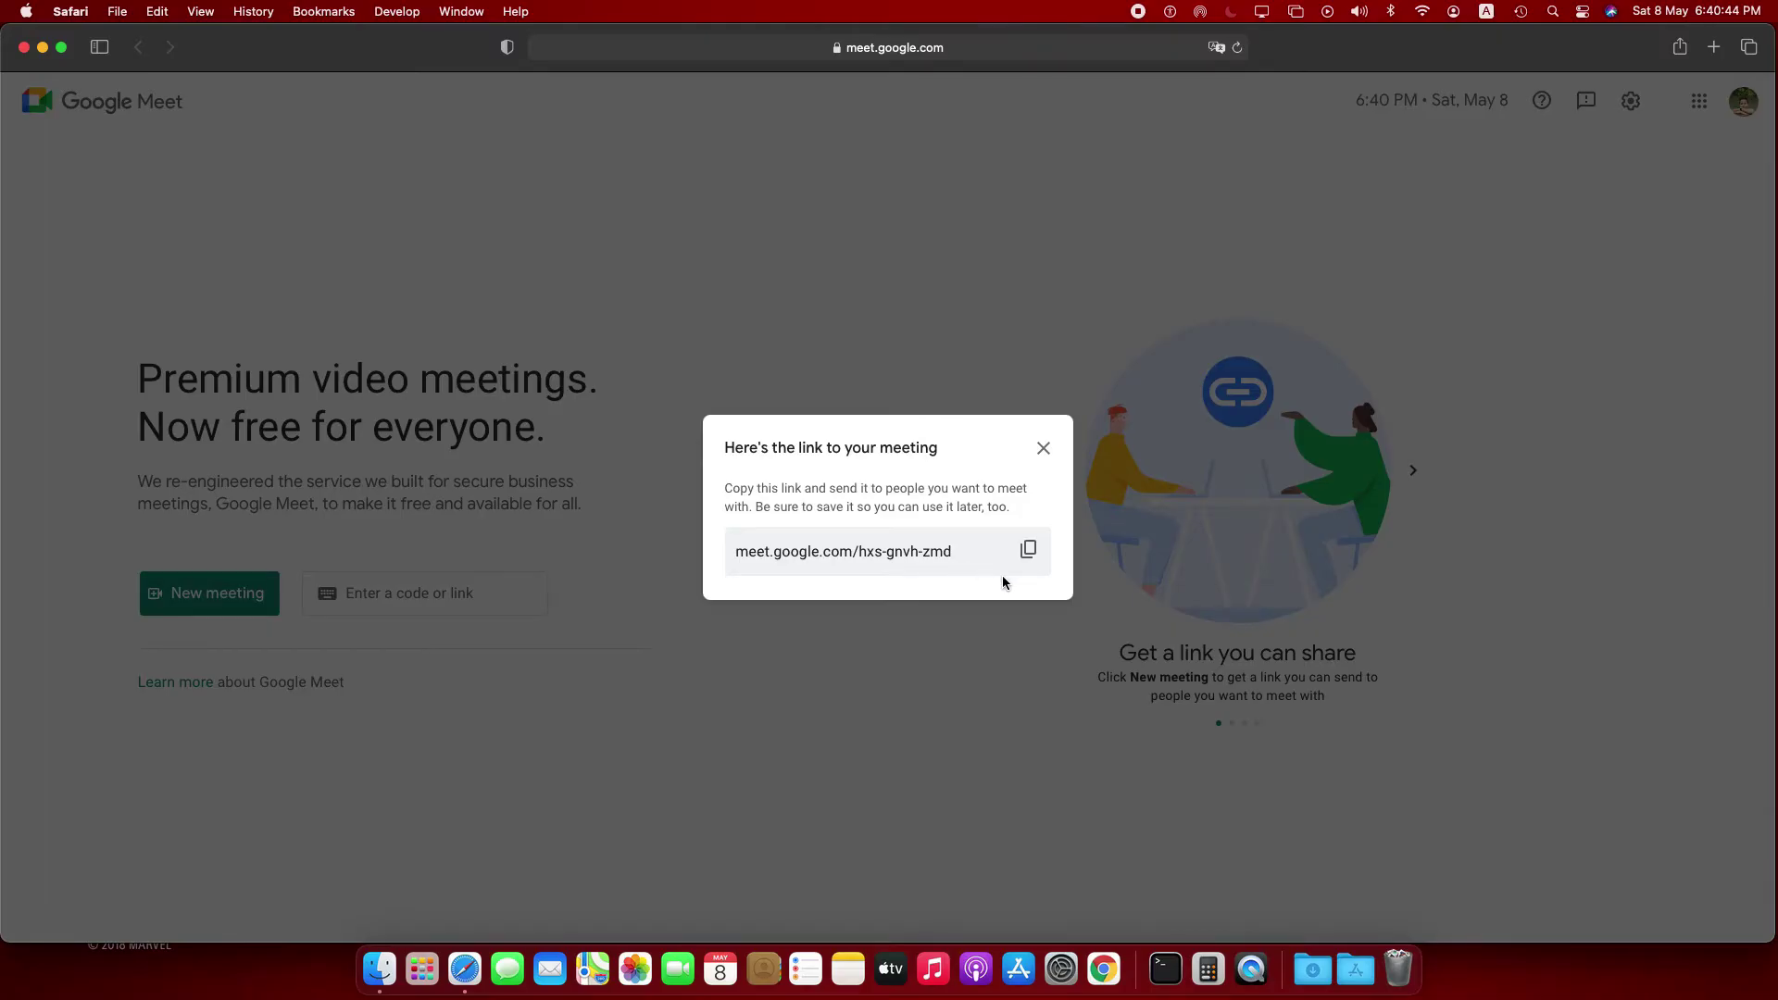
pyautogui.click(1028, 549)
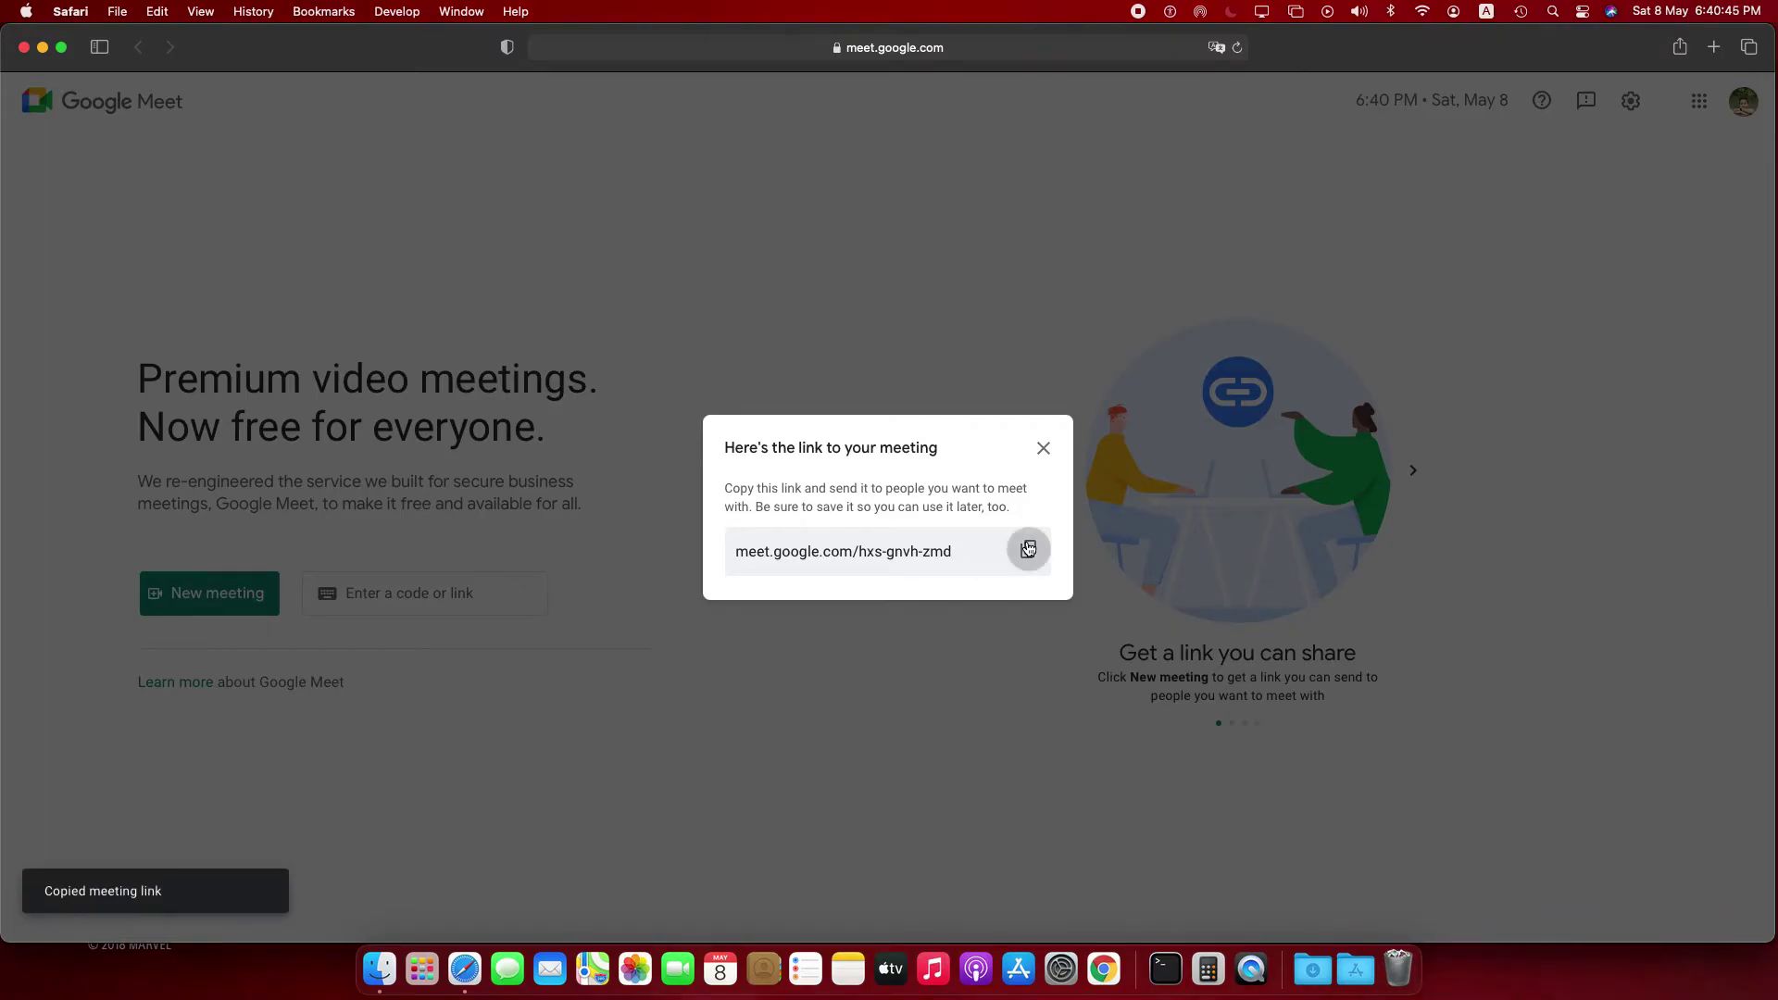
pyautogui.click(1042, 450)
pyautogui.click(426, 592)
# Step: Paste the meeting link to join, allowing camera and microphone and dismissing Meet's permission card
pyautogui.press('super+v')
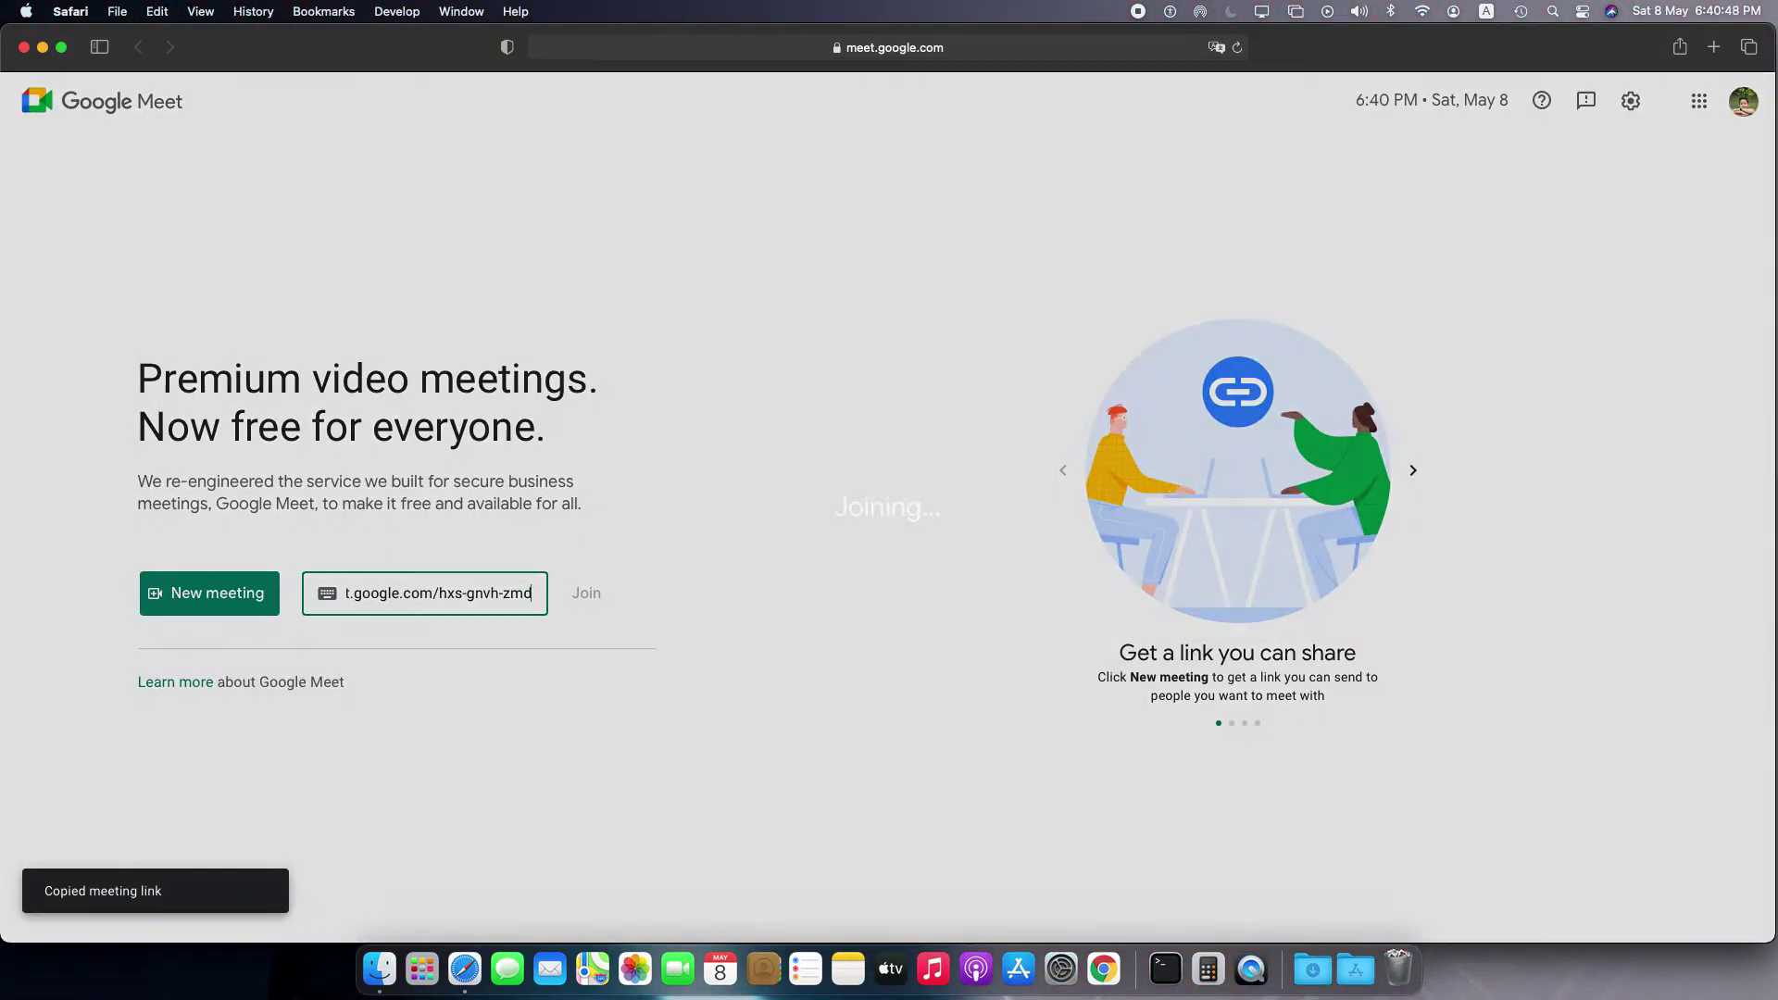
pyautogui.press('Return')
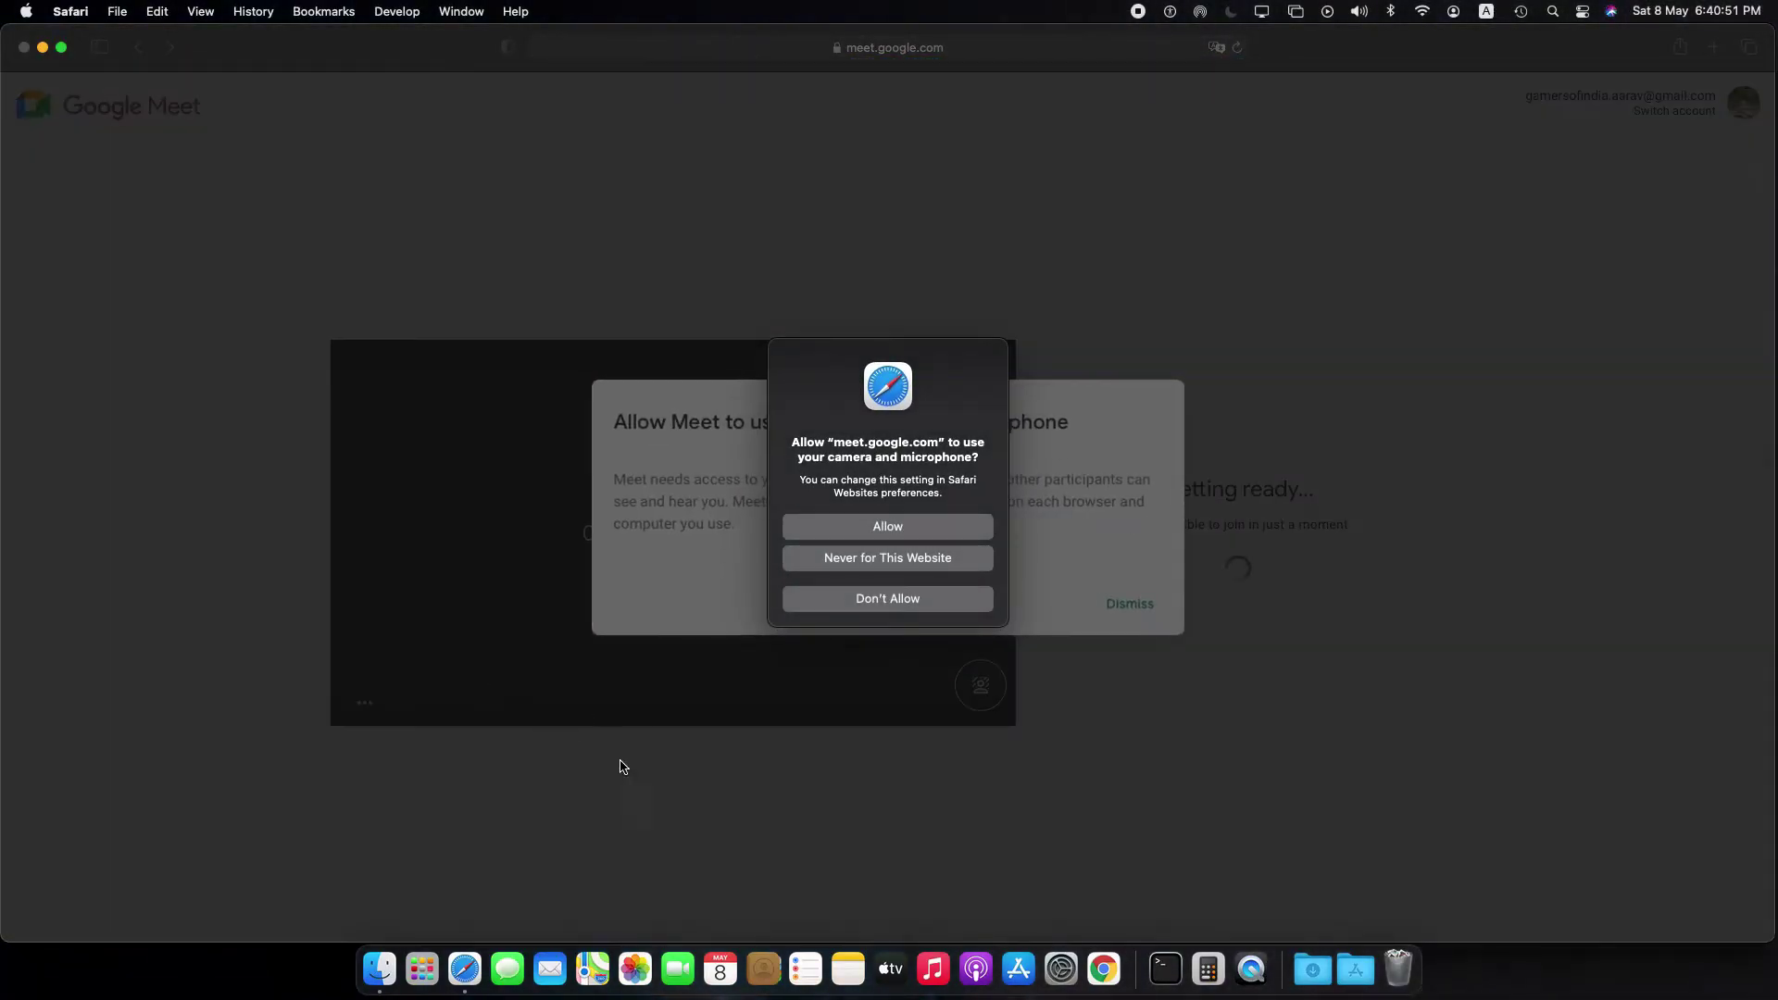
pyautogui.click(858, 526)
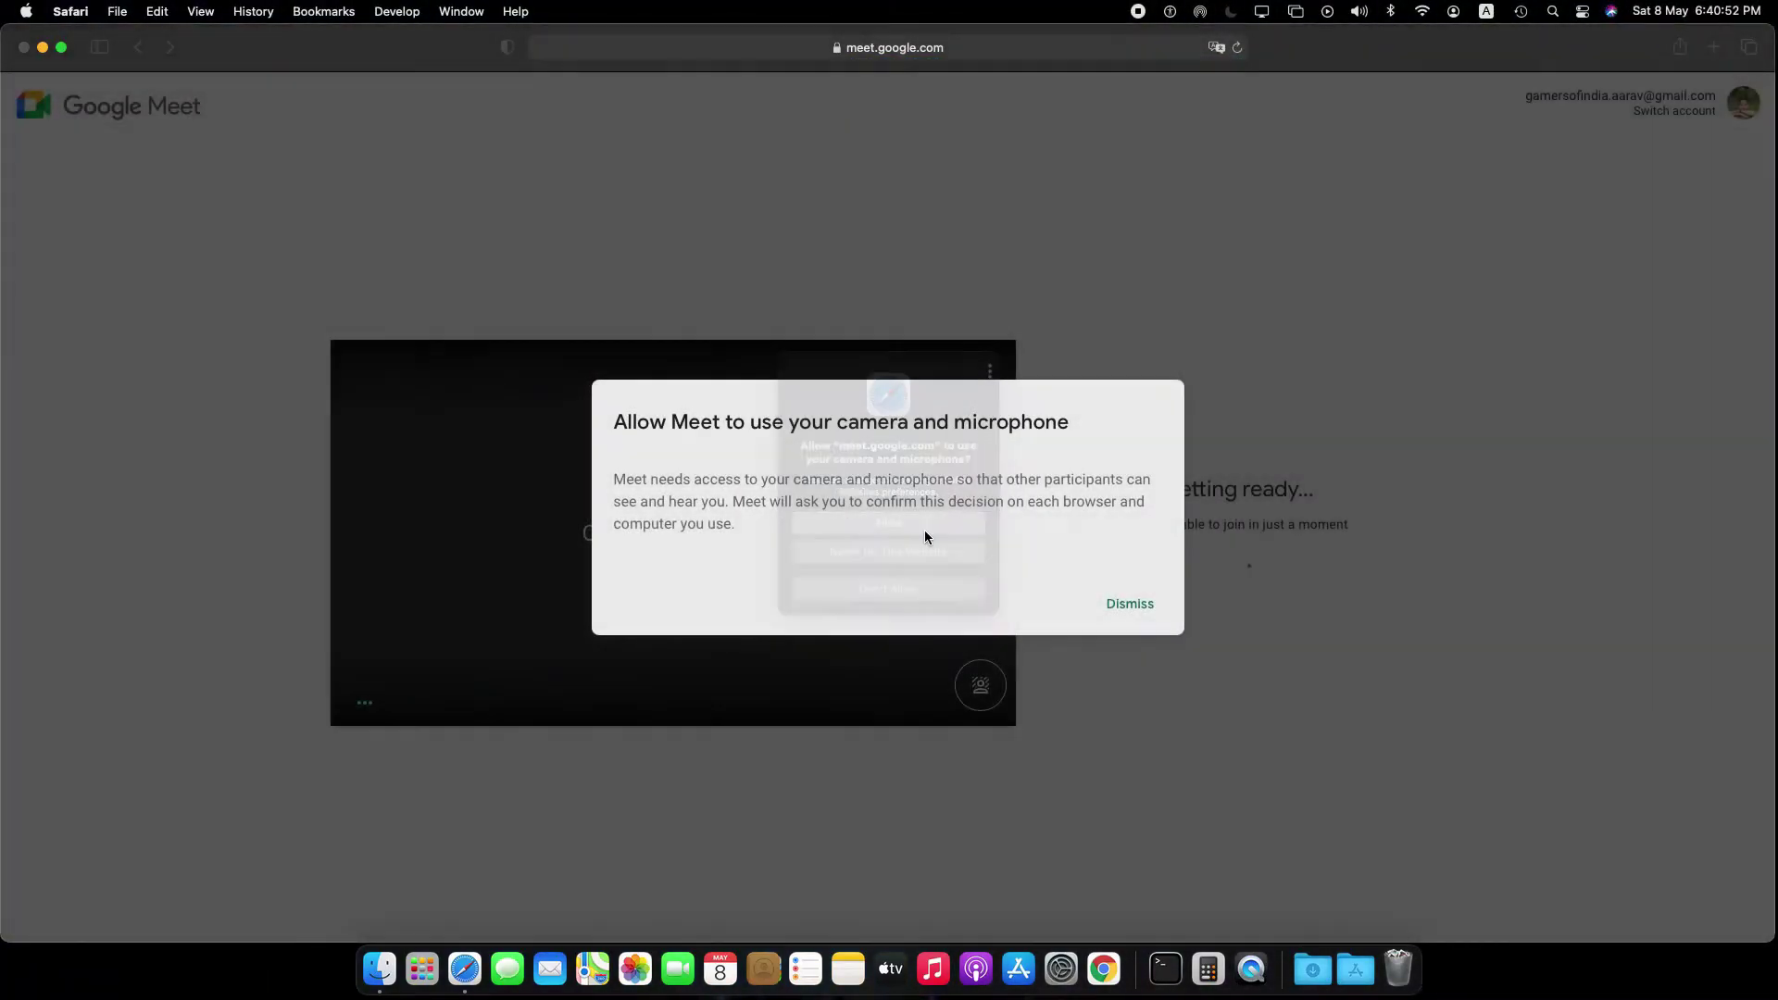
pyautogui.click(1130, 604)
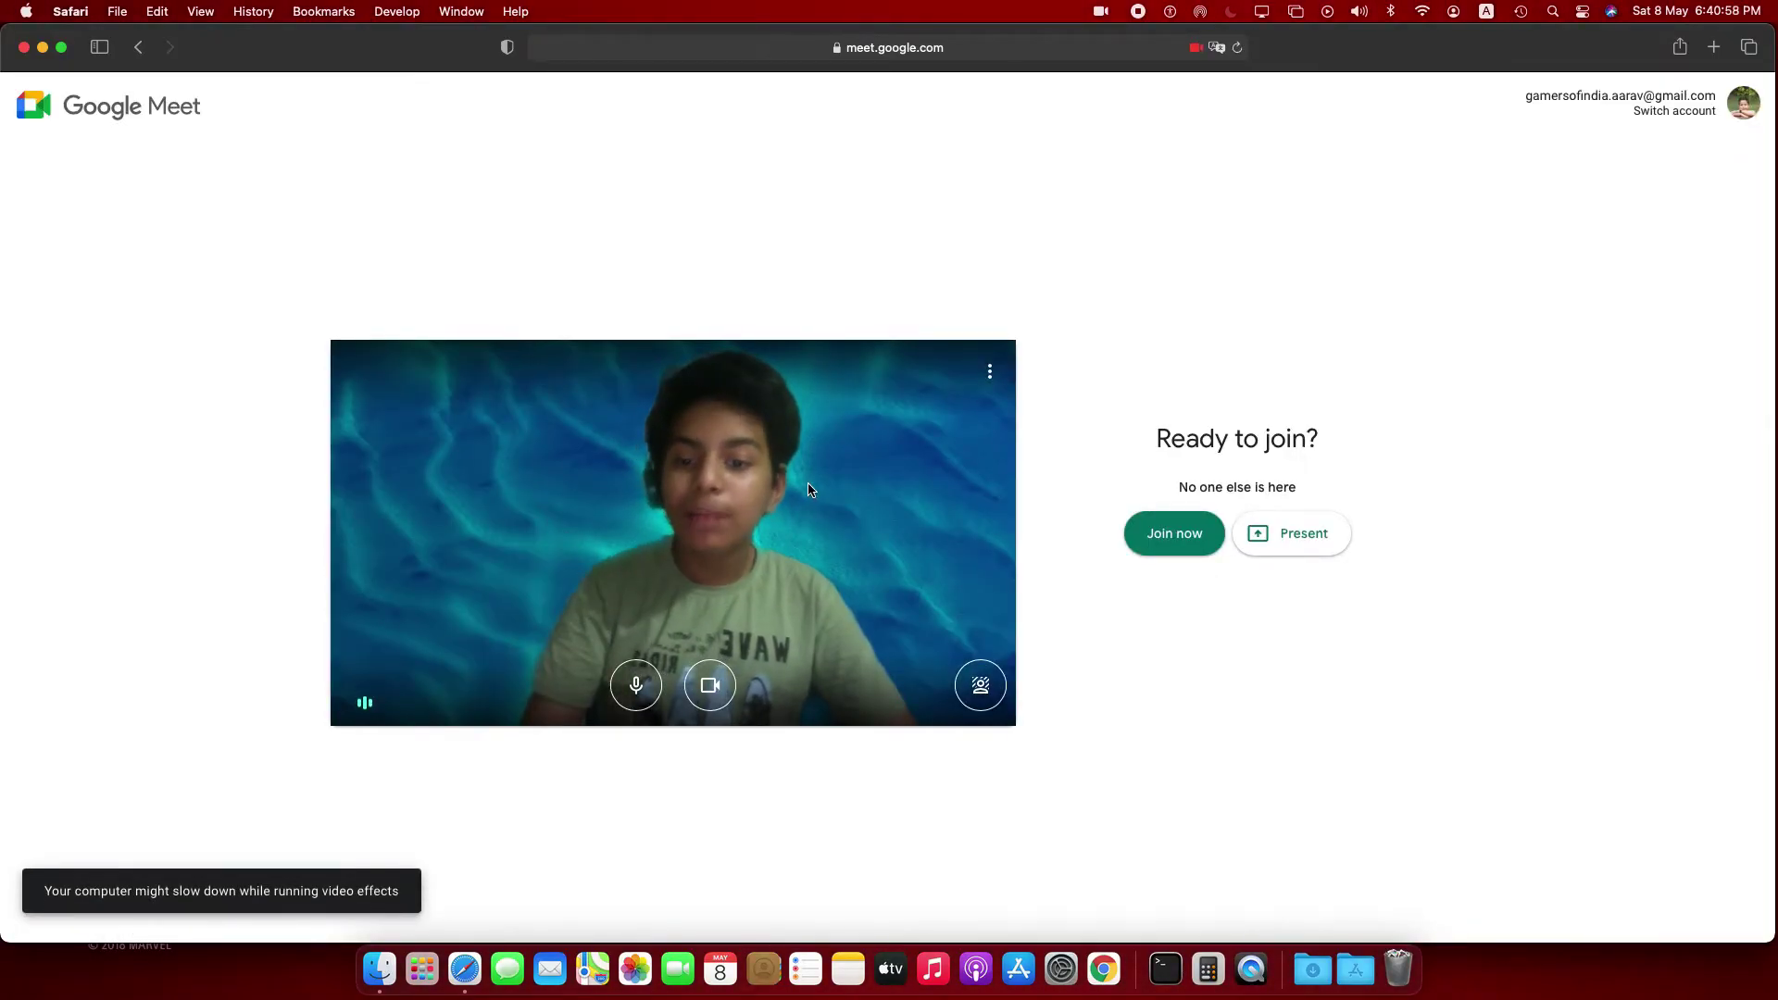
# Step: Apply the Jedi custom image background, then switch to the red Spider-Man custom image
pyautogui.click(979, 685)
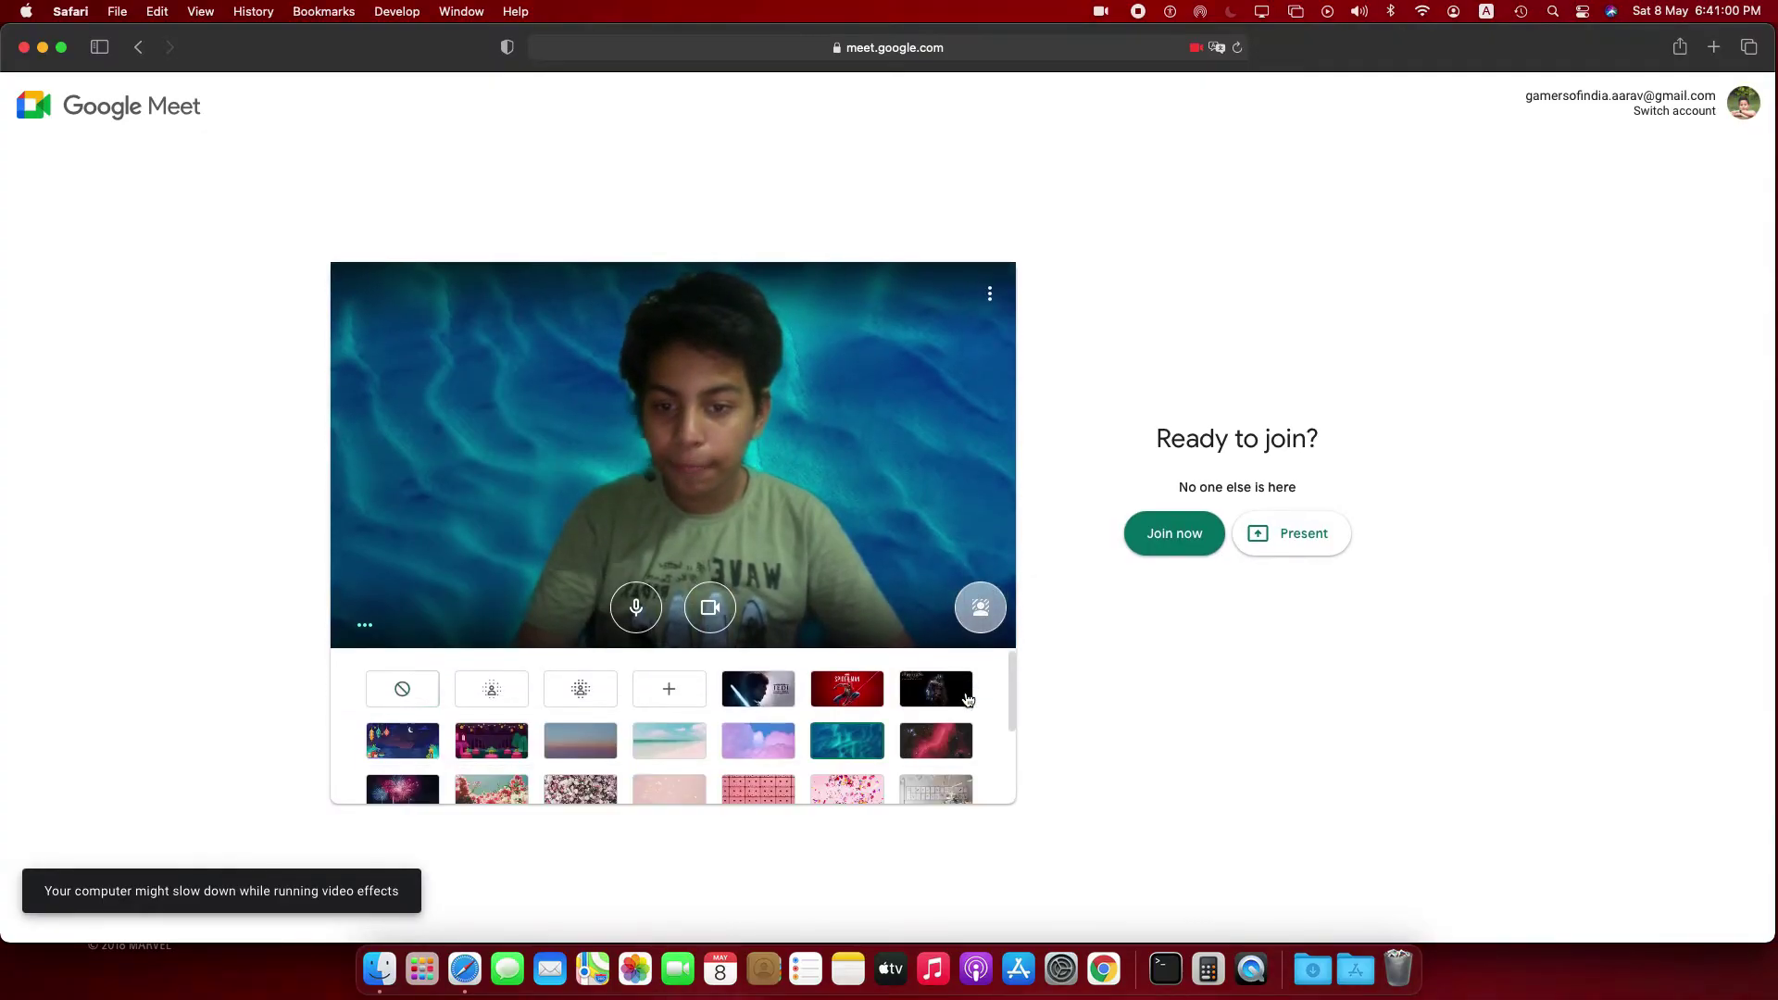
pyautogui.click(774, 711)
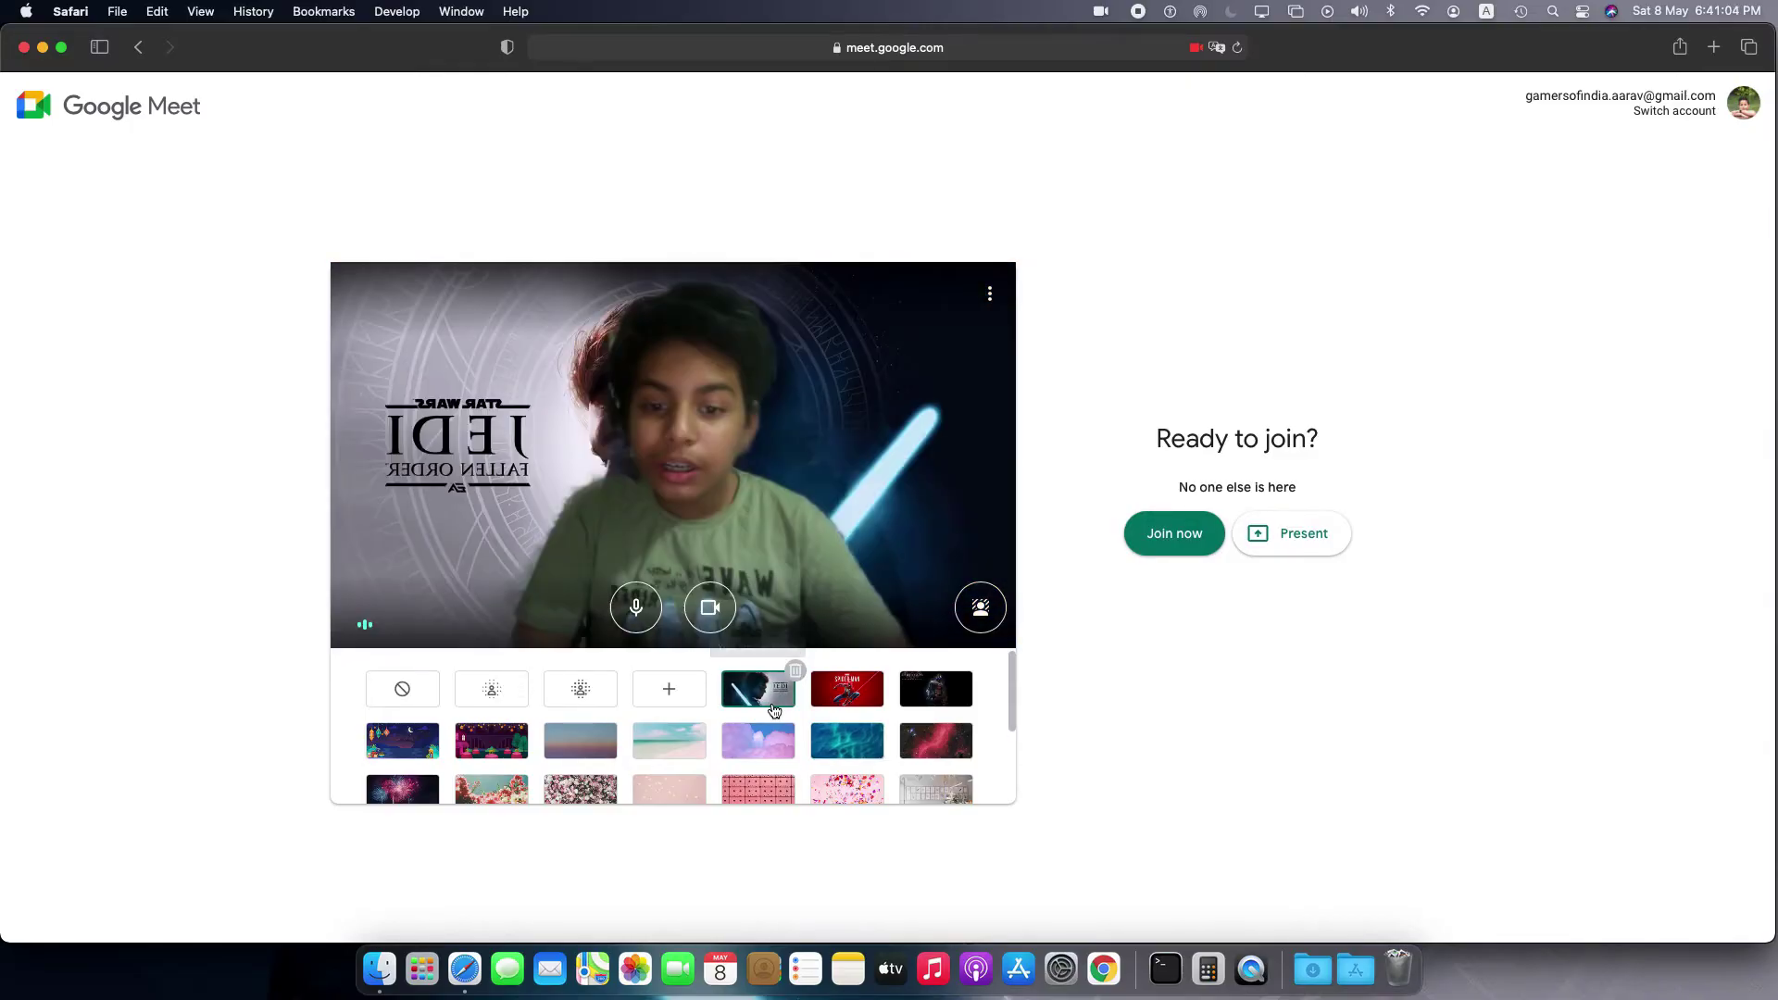
pyautogui.click(841, 709)
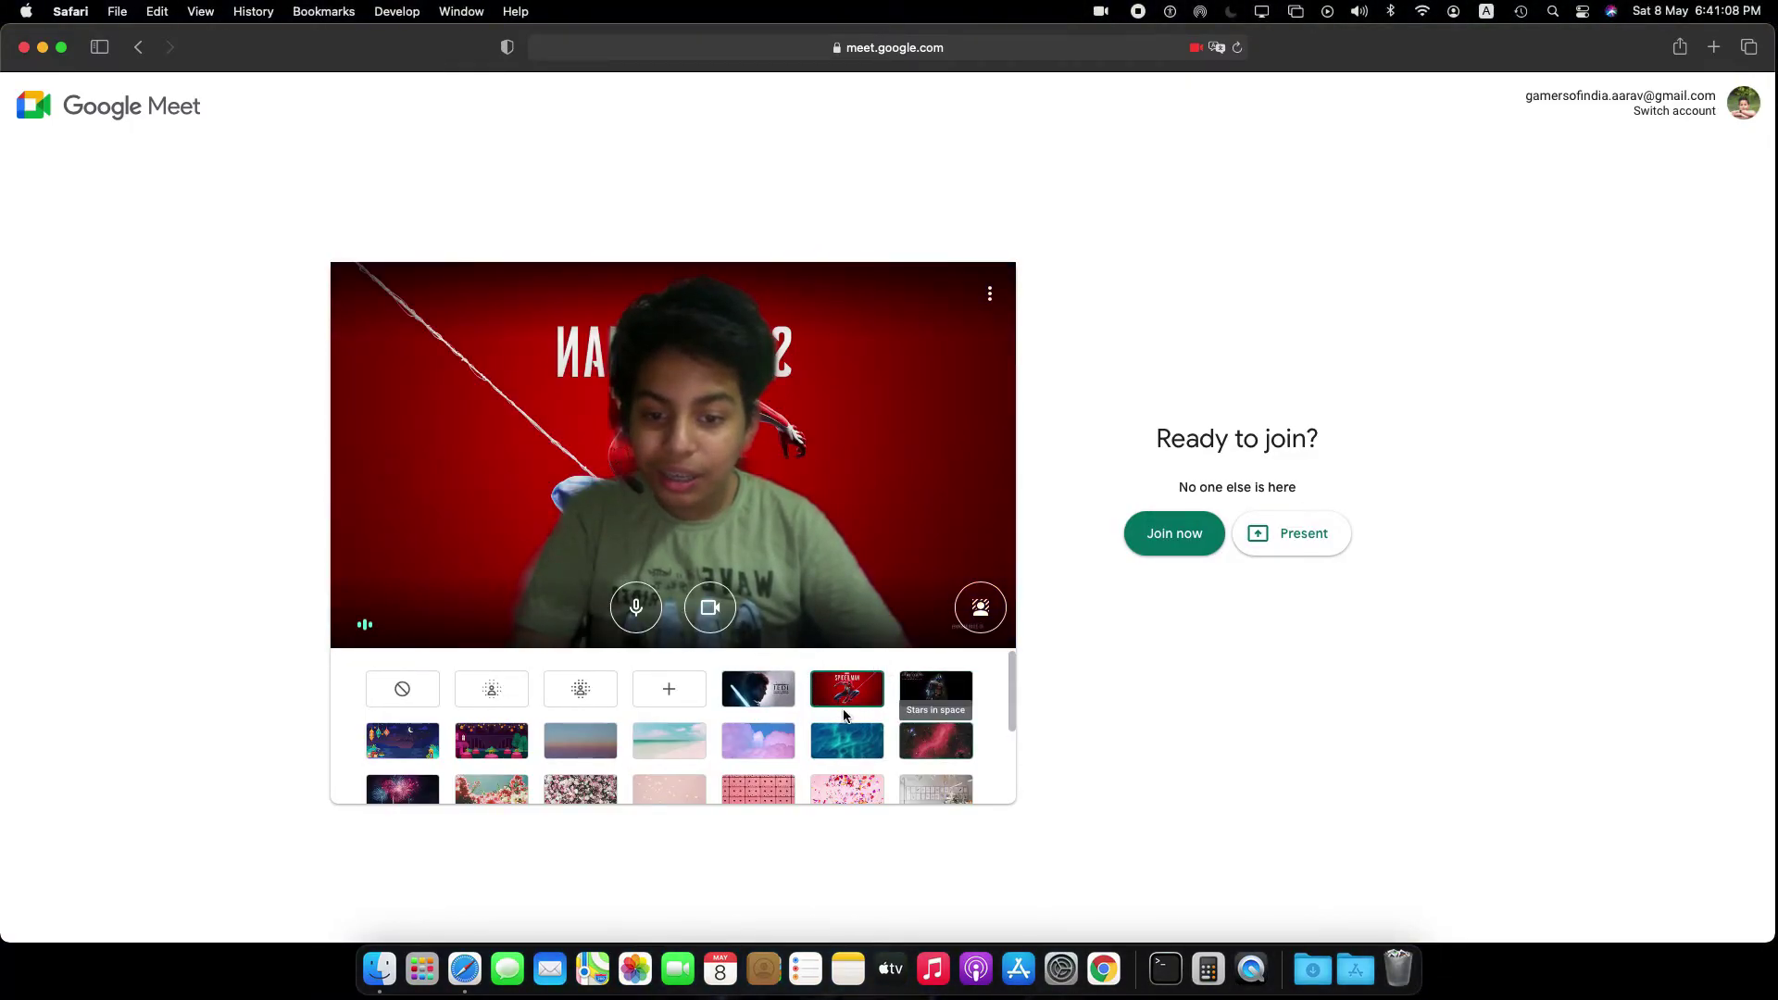